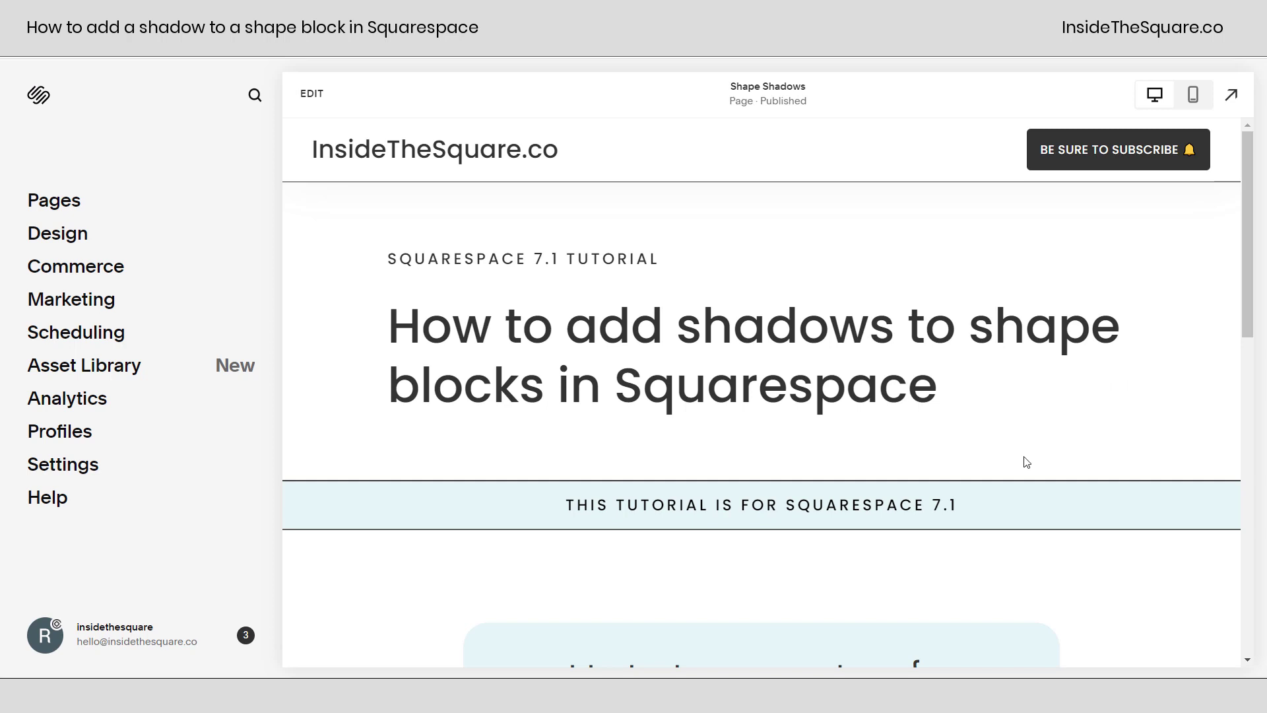
Scroll down the Shape Shadows page, past the 7.1 note and sample drop-shadow code, to the shapes.
{"action": "left_click_drag", "start_coordinate": [984, 509], "coordinate": [806, 482]}
{"action": "scroll", "coordinate": [787, 483], "scroll_direction": "down", "scroll_amount": 1}
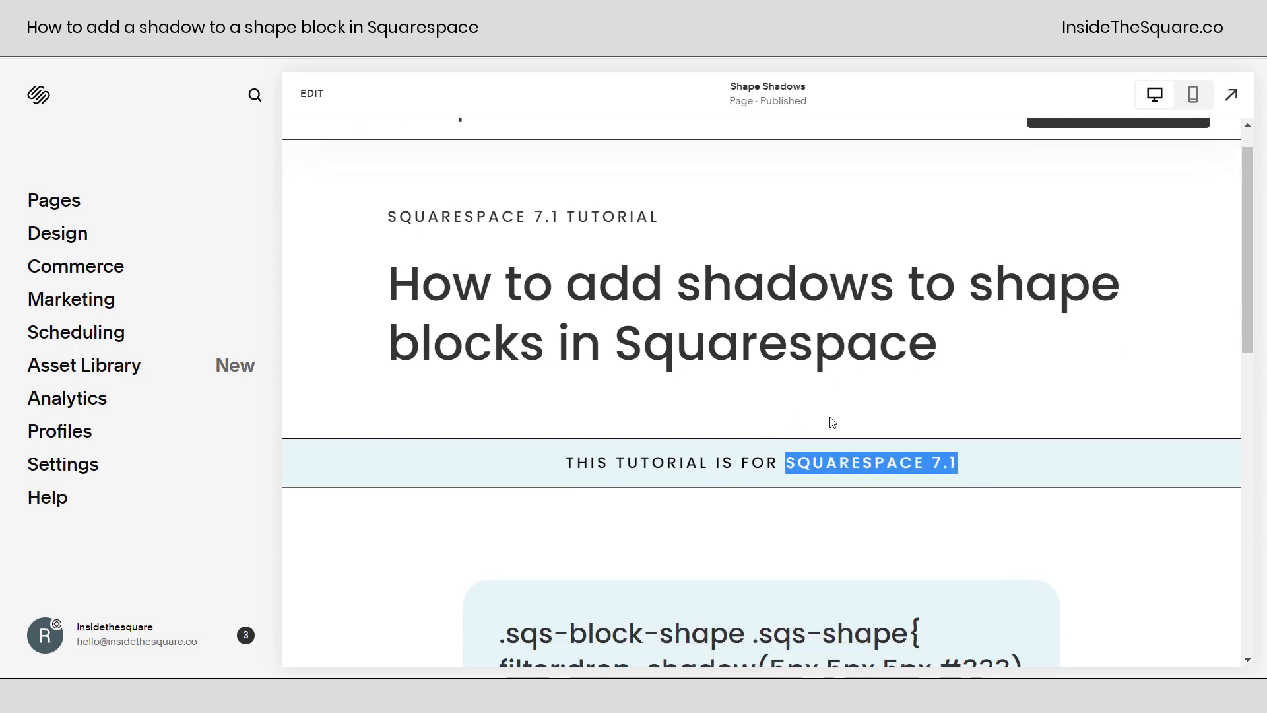
{"action": "scroll", "coordinate": [829, 418], "scroll_direction": "down", "scroll_amount": 5}
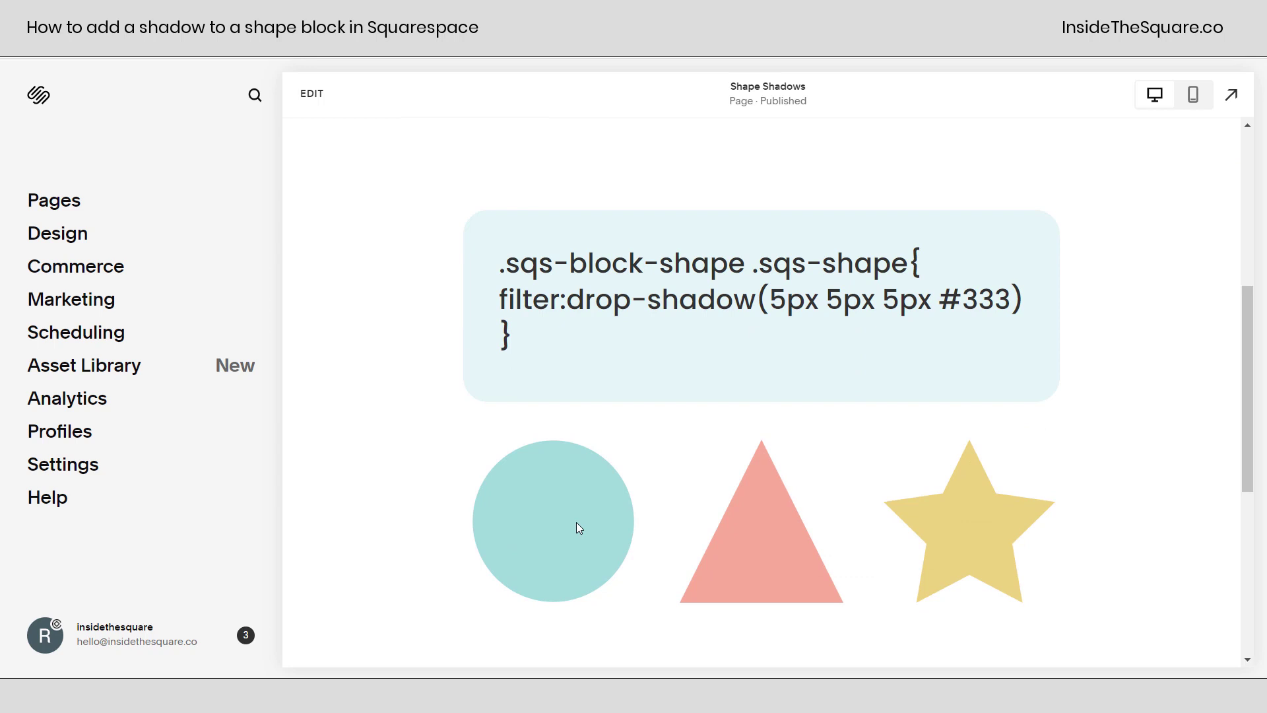
{"action": "left_click_drag", "start_coordinate": [556, 376], "coordinate": [479, 255]}
{"action": "key", "text": "ctrl+c"}
{"action": "left_click", "coordinate": [608, 359]}
{"action": "scroll", "coordinate": [738, 401], "scroll_direction": "down", "scroll_amount": 1}
{"action": "scroll", "coordinate": [737, 401], "scroll_direction": "down", "scroll_amount": 2}
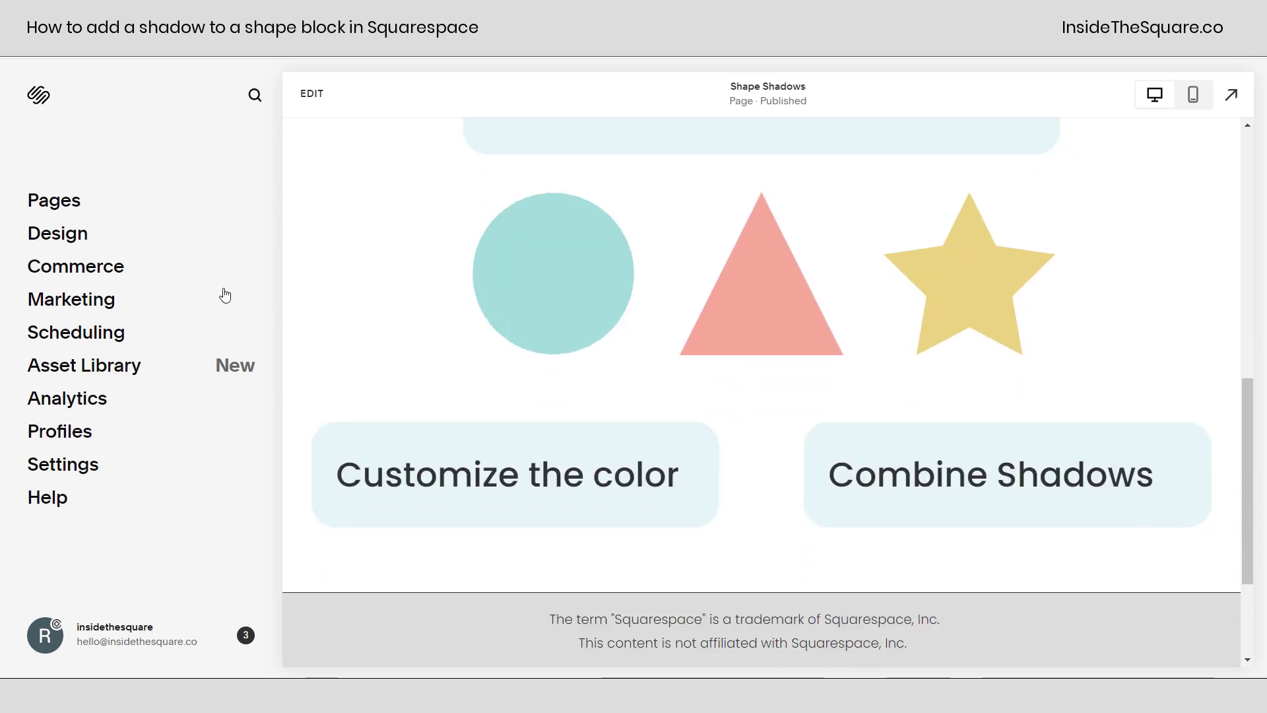
Paste .sqs-block-shape .sqs-shape{filter:drop-shadow(5px 5px 5px #333)} into the Design Custom CSS editor.
{"action": "left_click", "coordinate": [79, 235]}
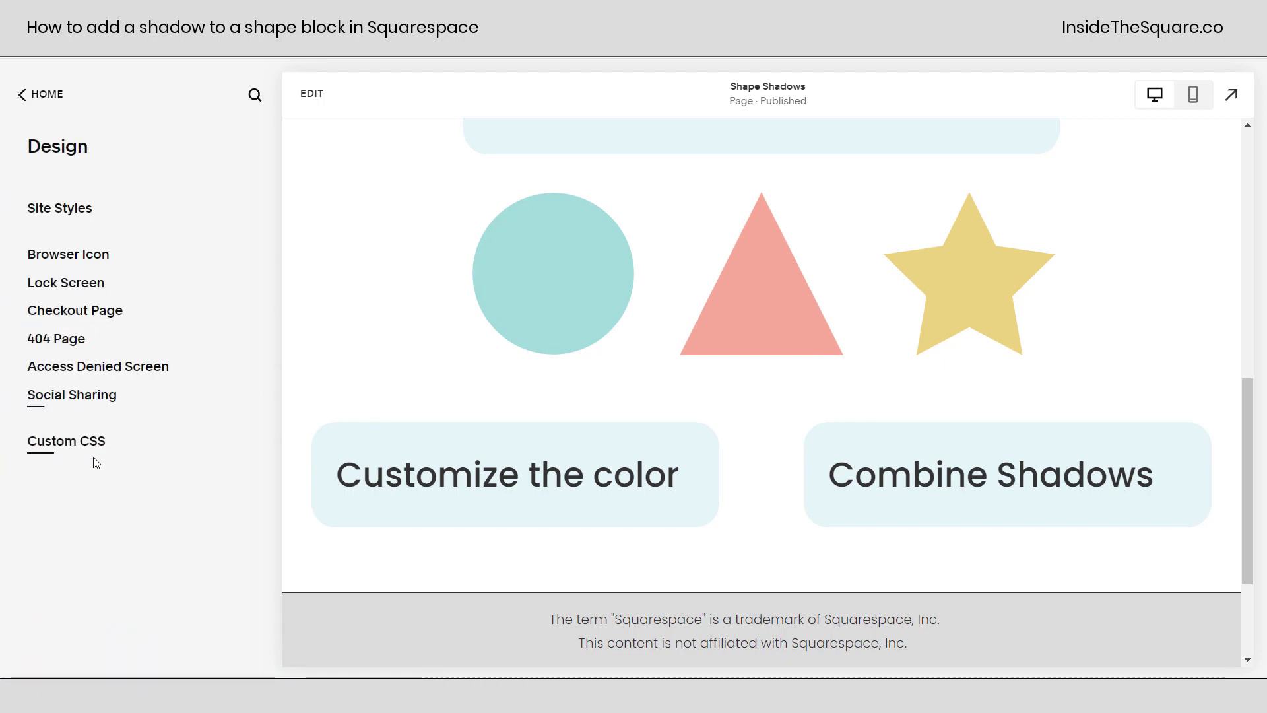
{"action": "left_click", "coordinate": [91, 444]}
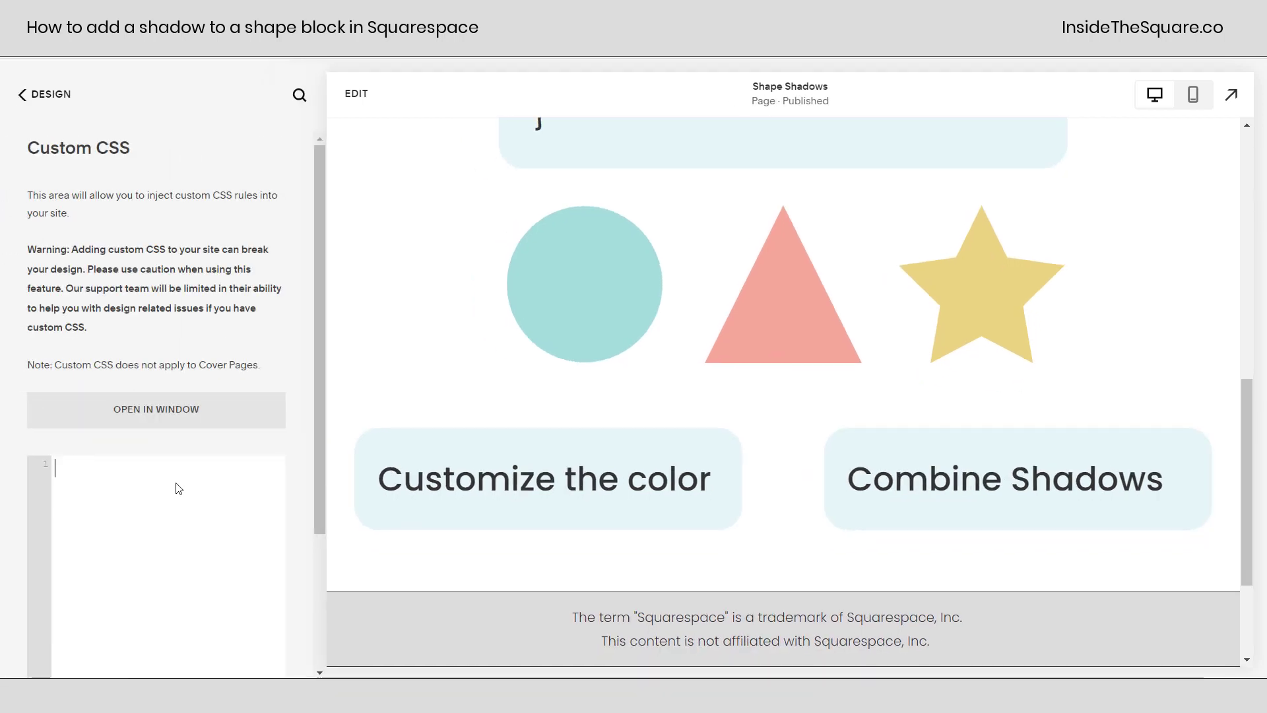
{"action": "left_click", "coordinate": [178, 486]}
{"action": "key", "text": "ctrl+v"}
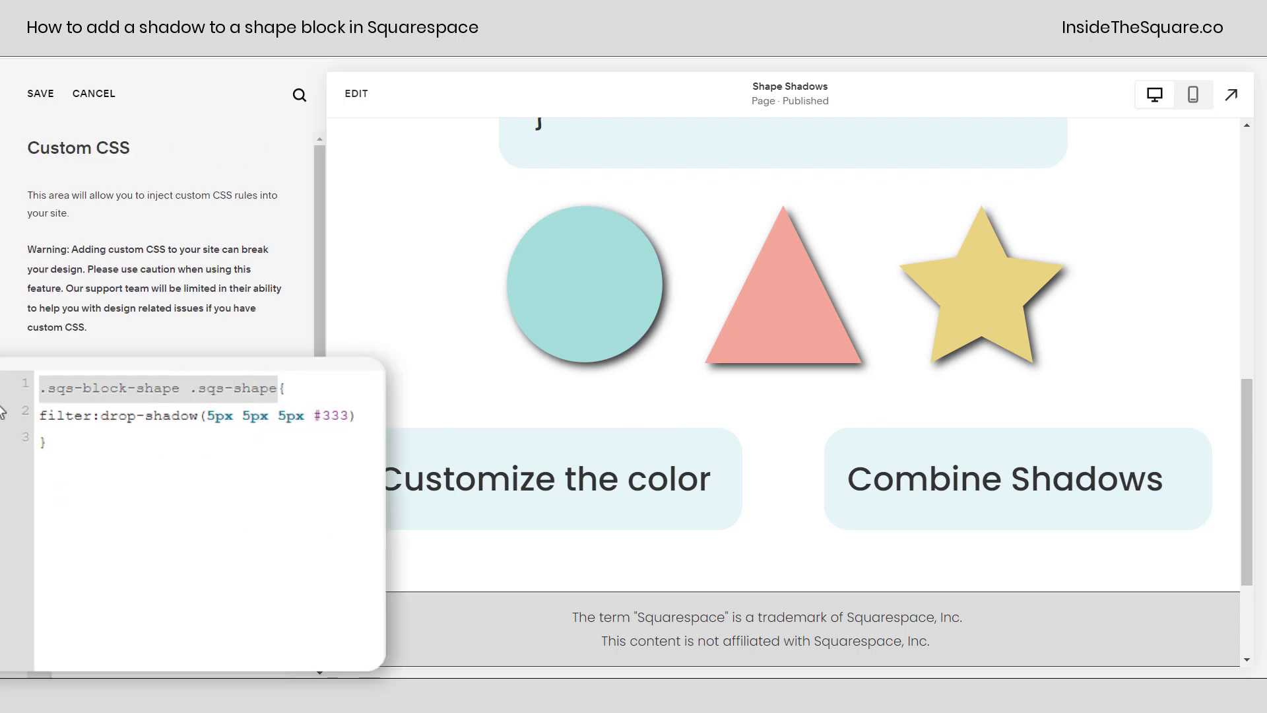
Highlight the filter drop-shadow property, its three size values and the horizontal offset in the CSS.
{"action": "left_click_drag", "start_coordinate": [40, 417], "coordinate": [197, 427]}
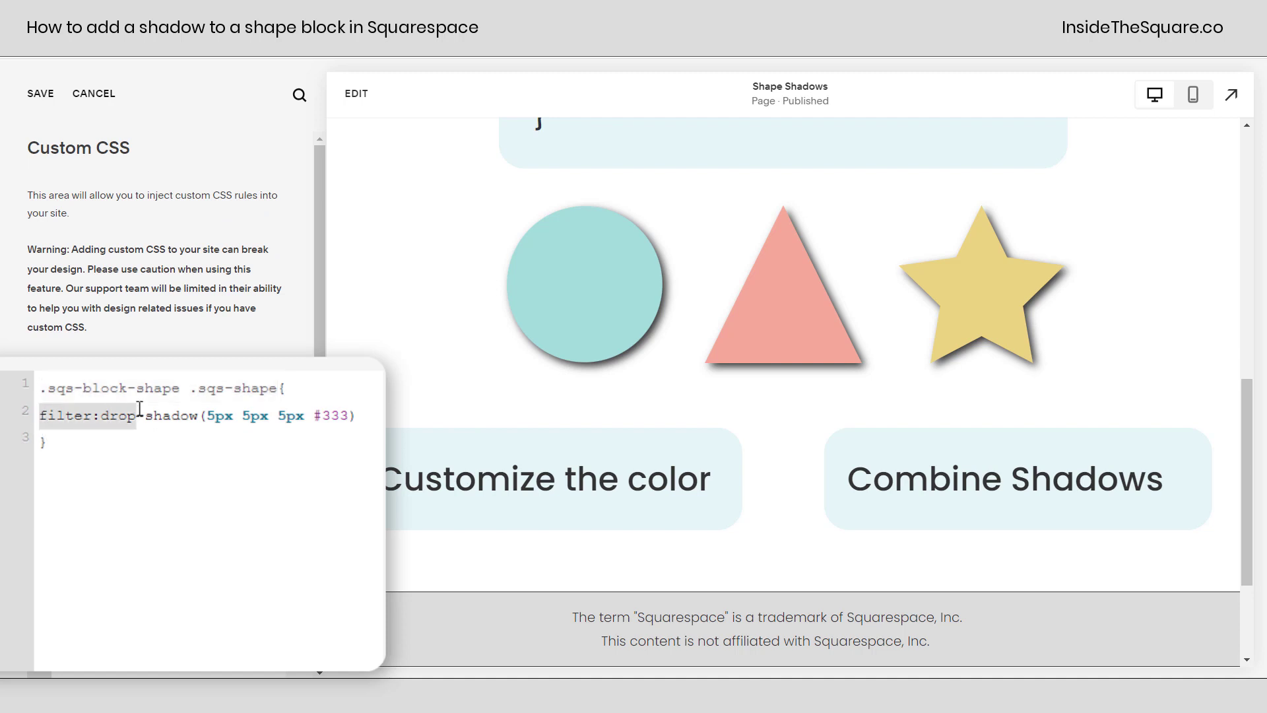
{"action": "left_click", "coordinate": [198, 425]}
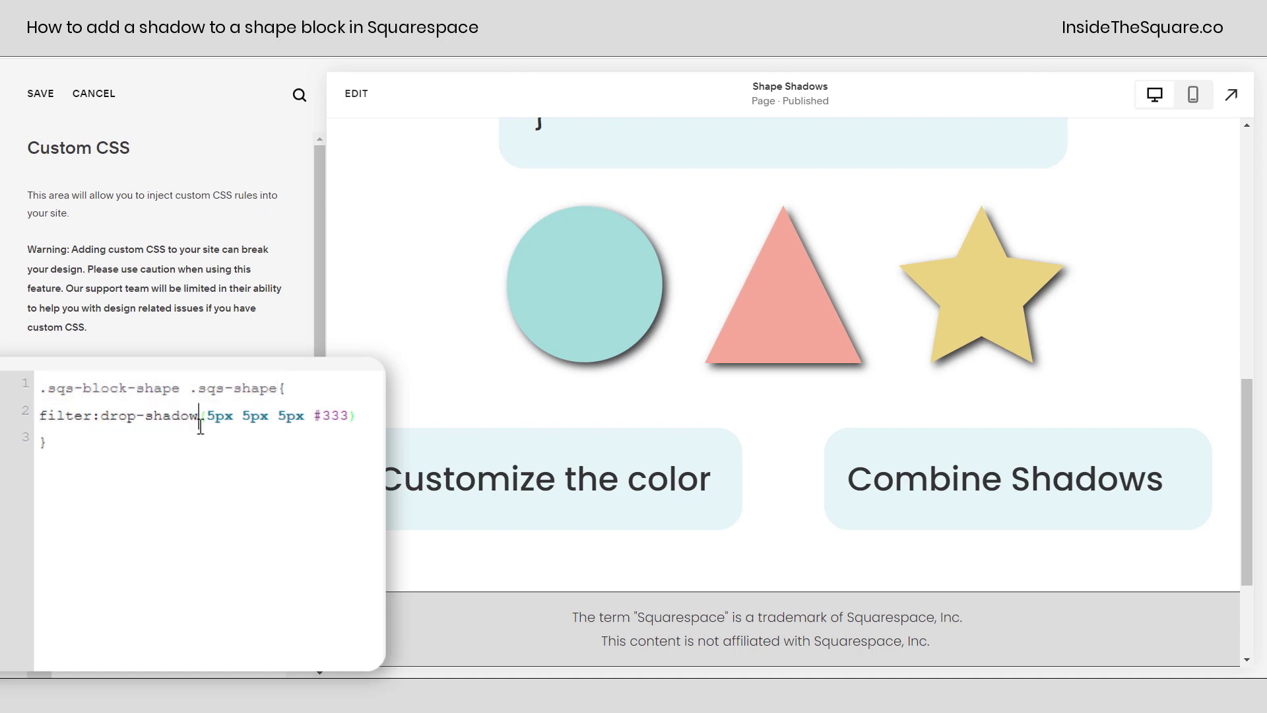
{"action": "left_click_drag", "start_coordinate": [209, 419], "coordinate": [350, 417]}
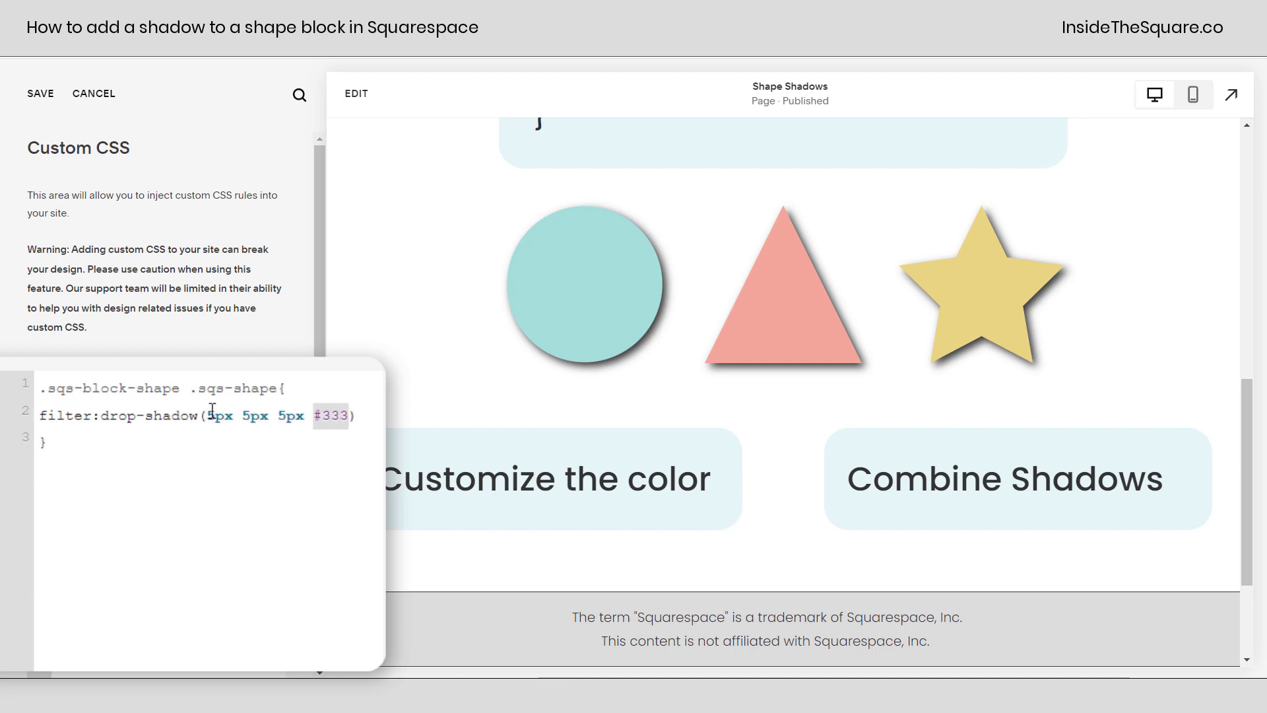
{"action": "left_click_drag", "start_coordinate": [209, 415], "coordinate": [236, 415]}
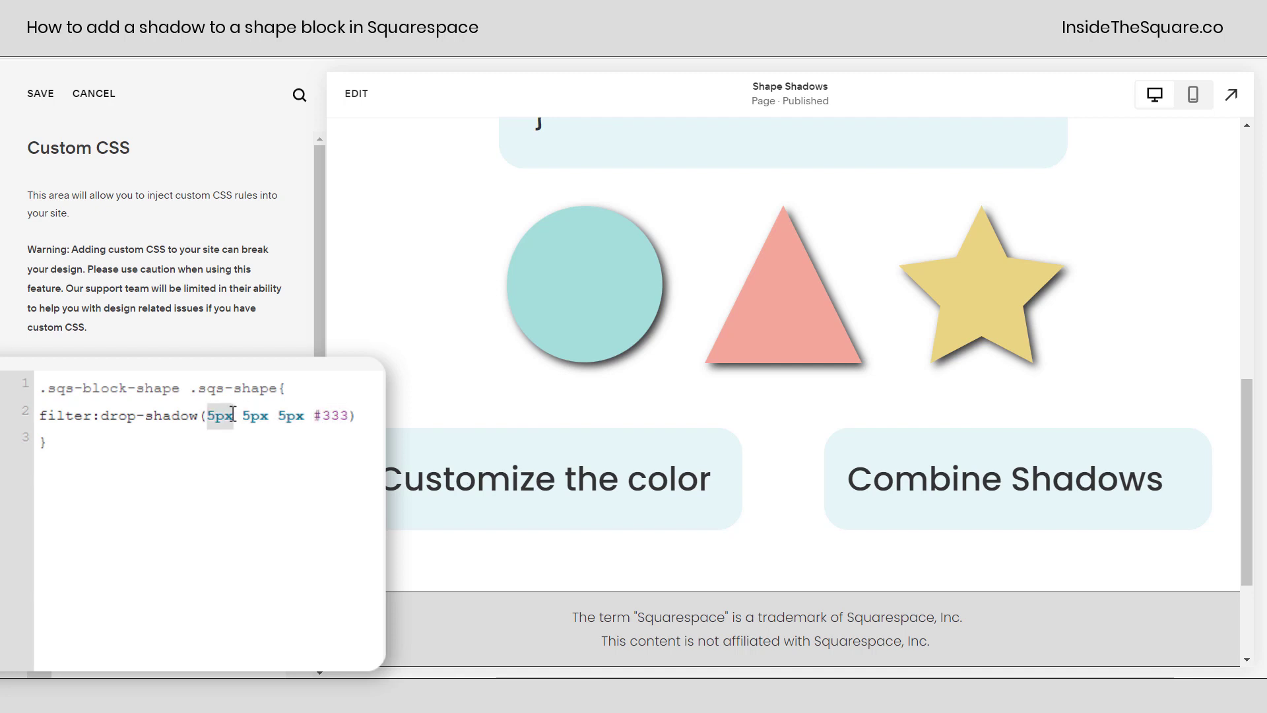
Change the drop-shadow offsets from 5px 5px to -15px 15px.
{"action": "left_click", "coordinate": [208, 416]}
{"action": "type", "text": "1"}
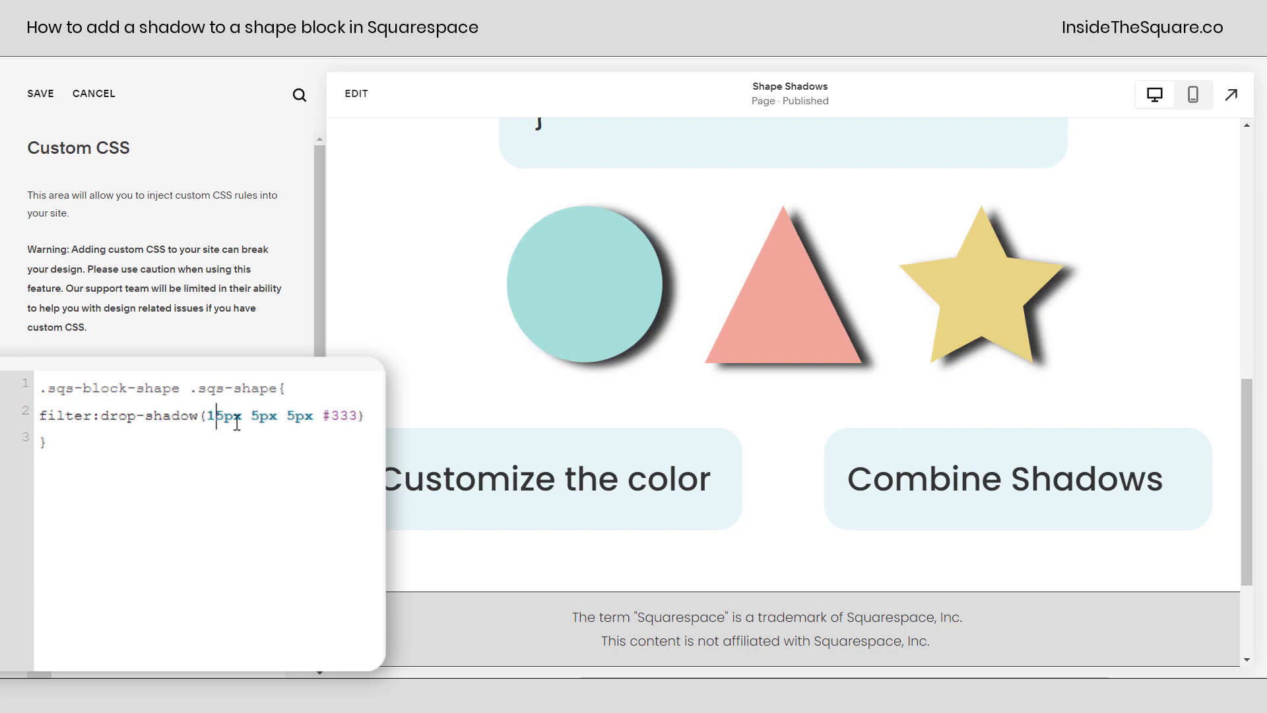
{"action": "key", "text": "Left"}
{"action": "type", "text": "-"}
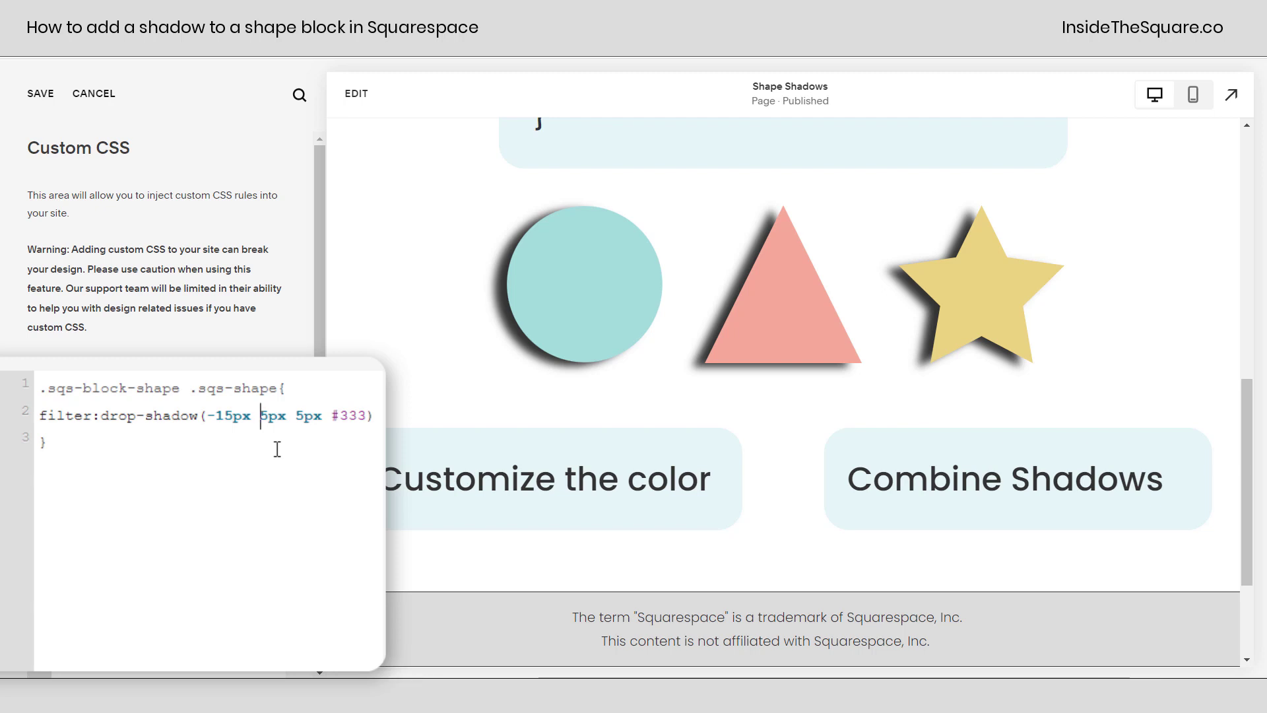
{"action": "type", "text": "1"}
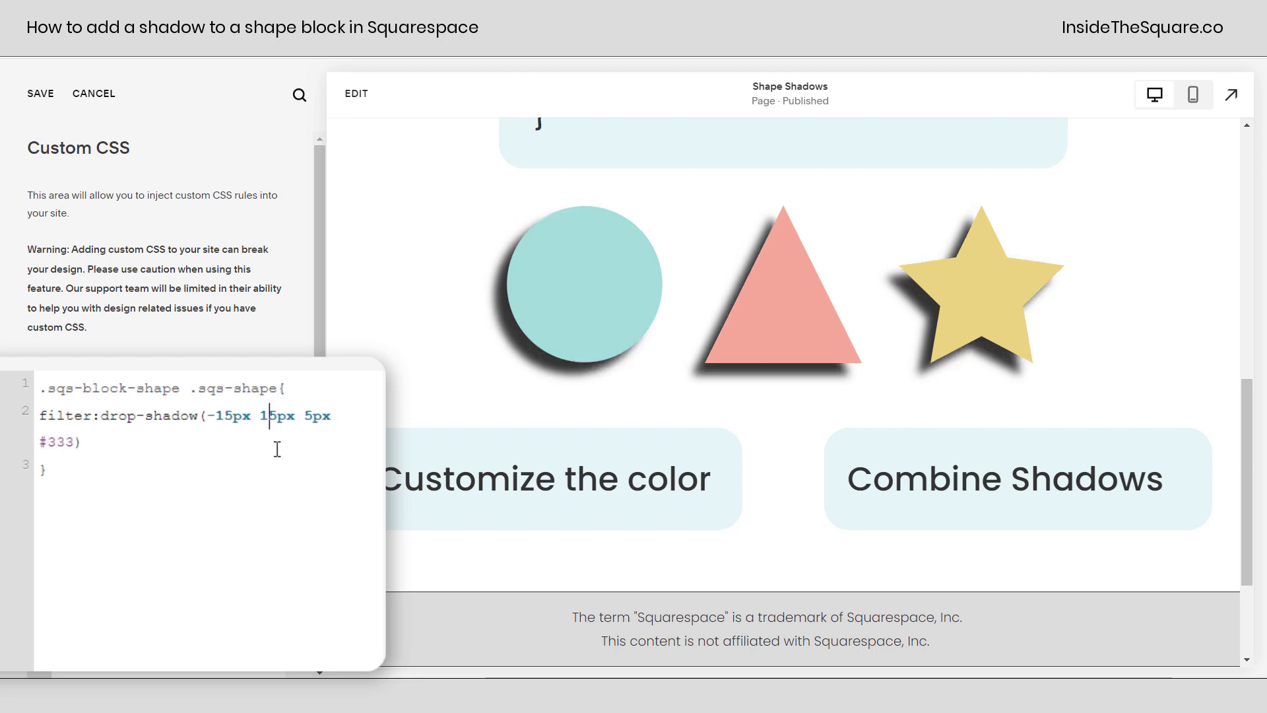
{"action": "key", "text": "Left"}
{"action": "type", "text": "-"}
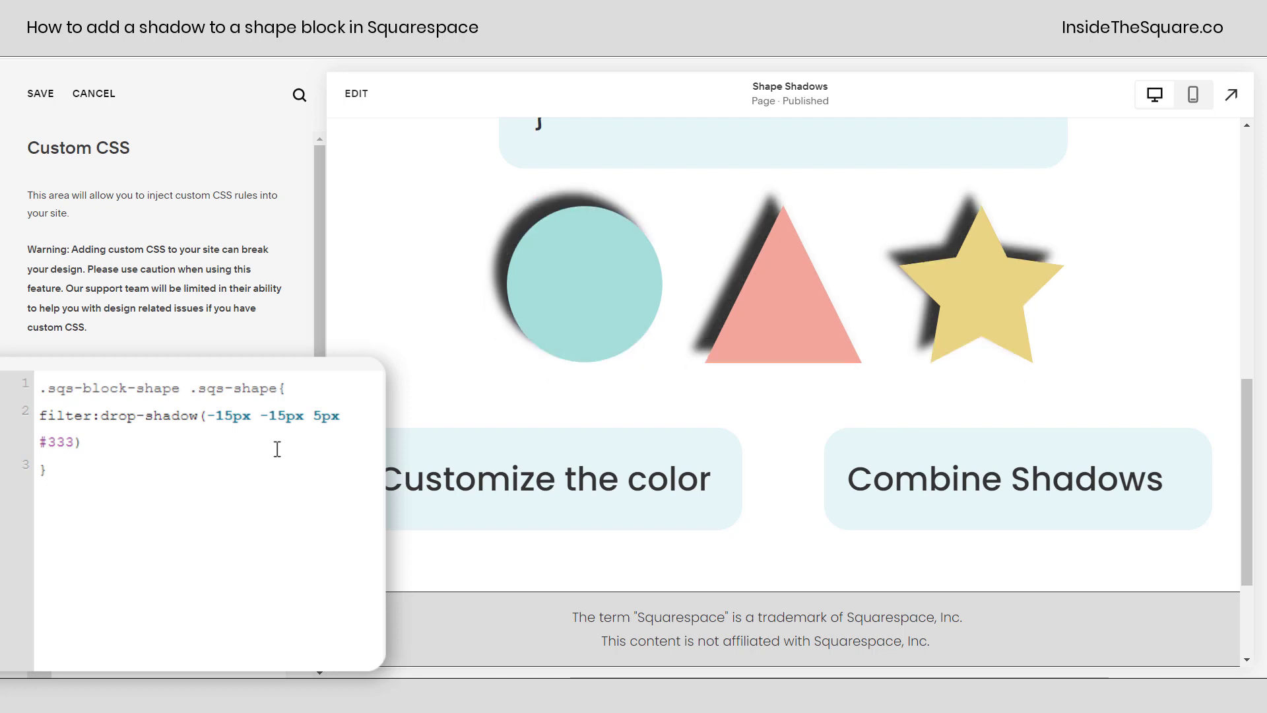
{"action": "key", "text": "BackSpace"}
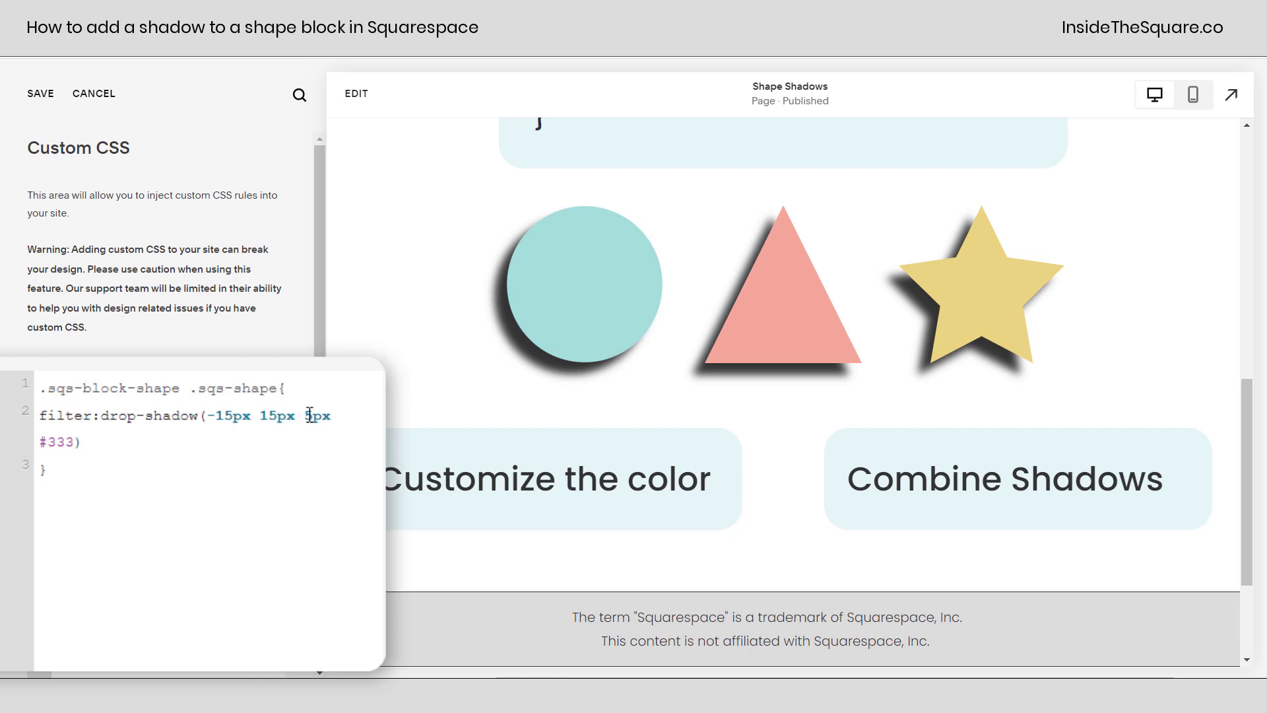
{"action": "left_click", "coordinate": [333, 417]}
{"action": "key", "text": "BackSpace"}
{"action": "type", "text": "0"}
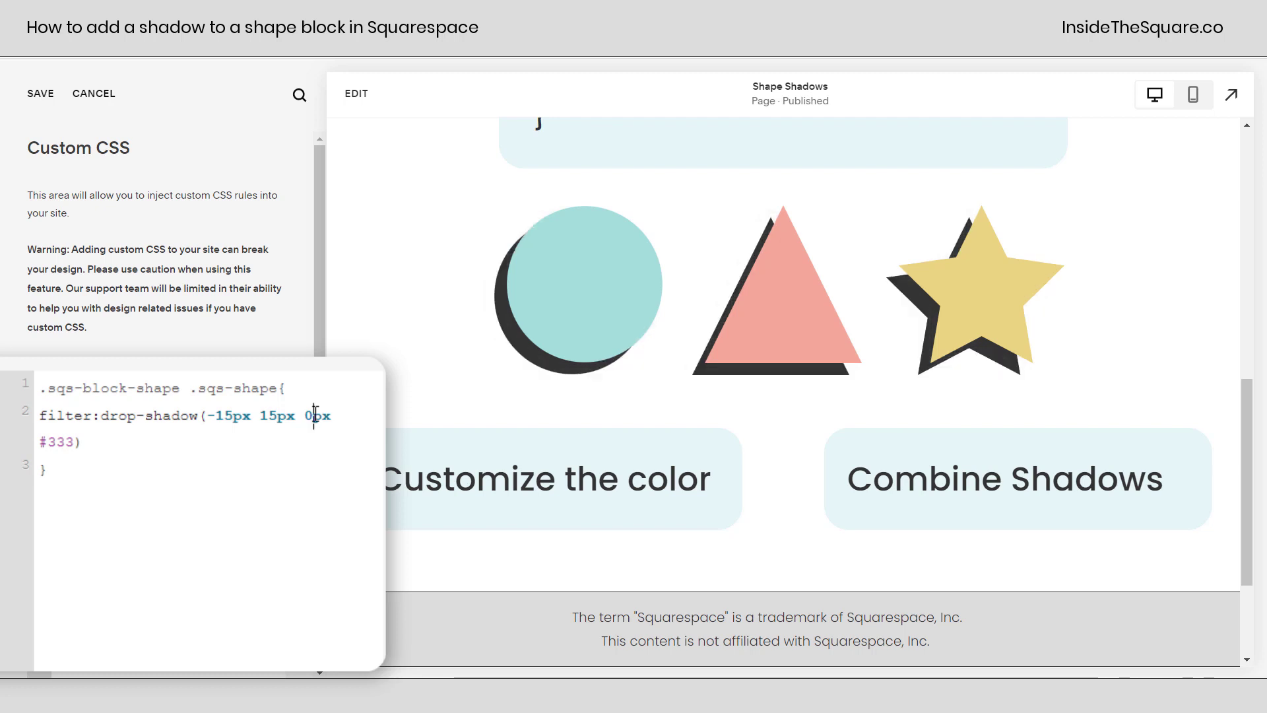
{"action": "type", "text": "5"}
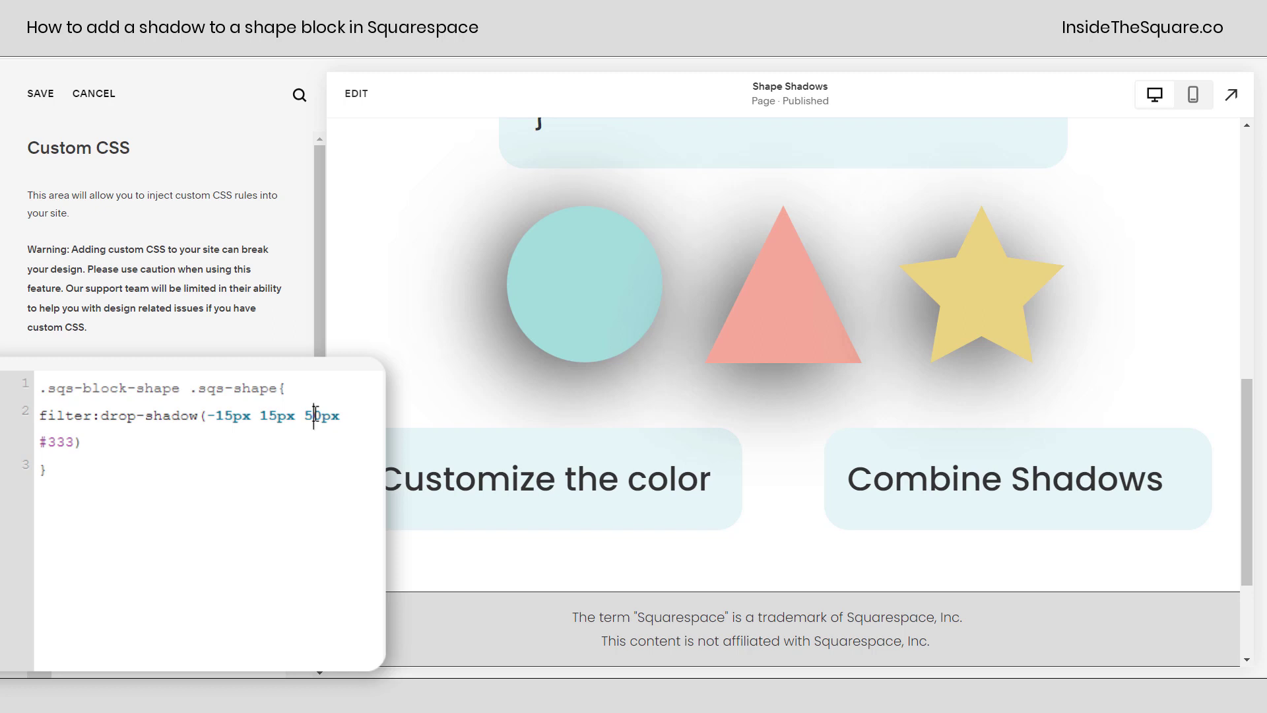
{"action": "key", "text": "BackSpace"}
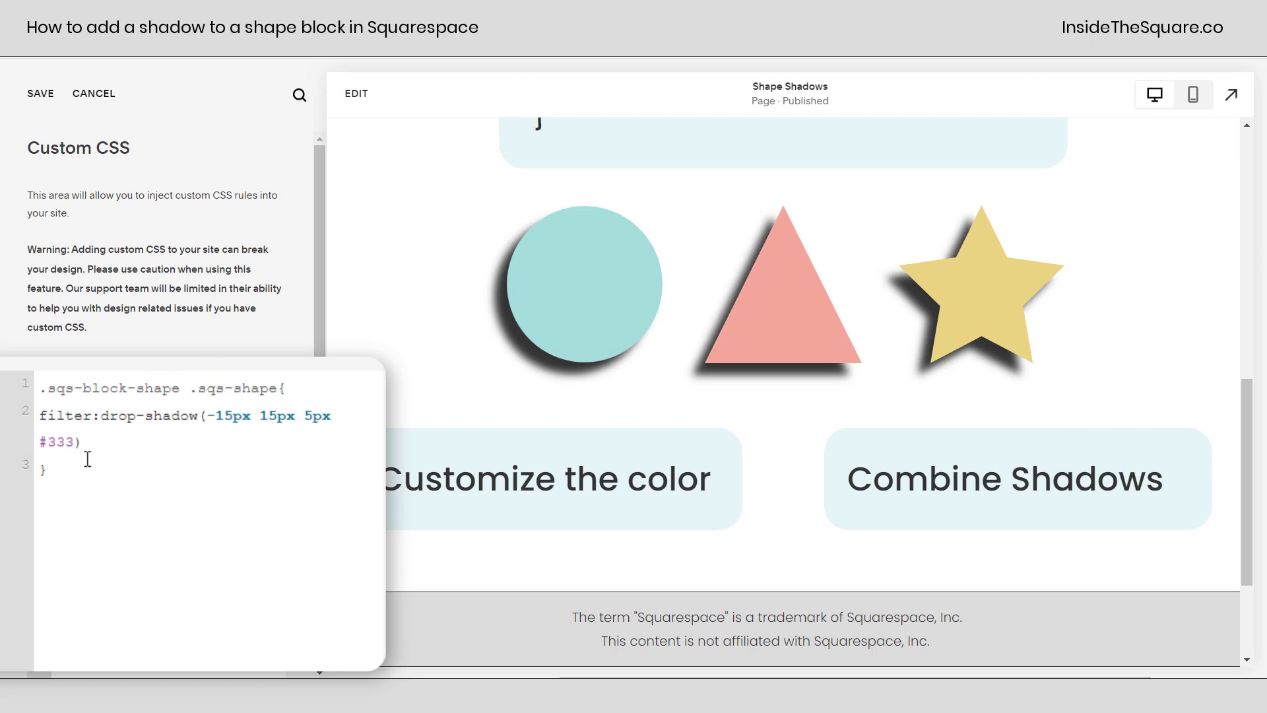
Swap the shadow colour #333 for blue, then #50bdb8, finally rgba(0,0,0,0.5).
{"action": "left_click_drag", "start_coordinate": [76, 442], "coordinate": [11, 443]}
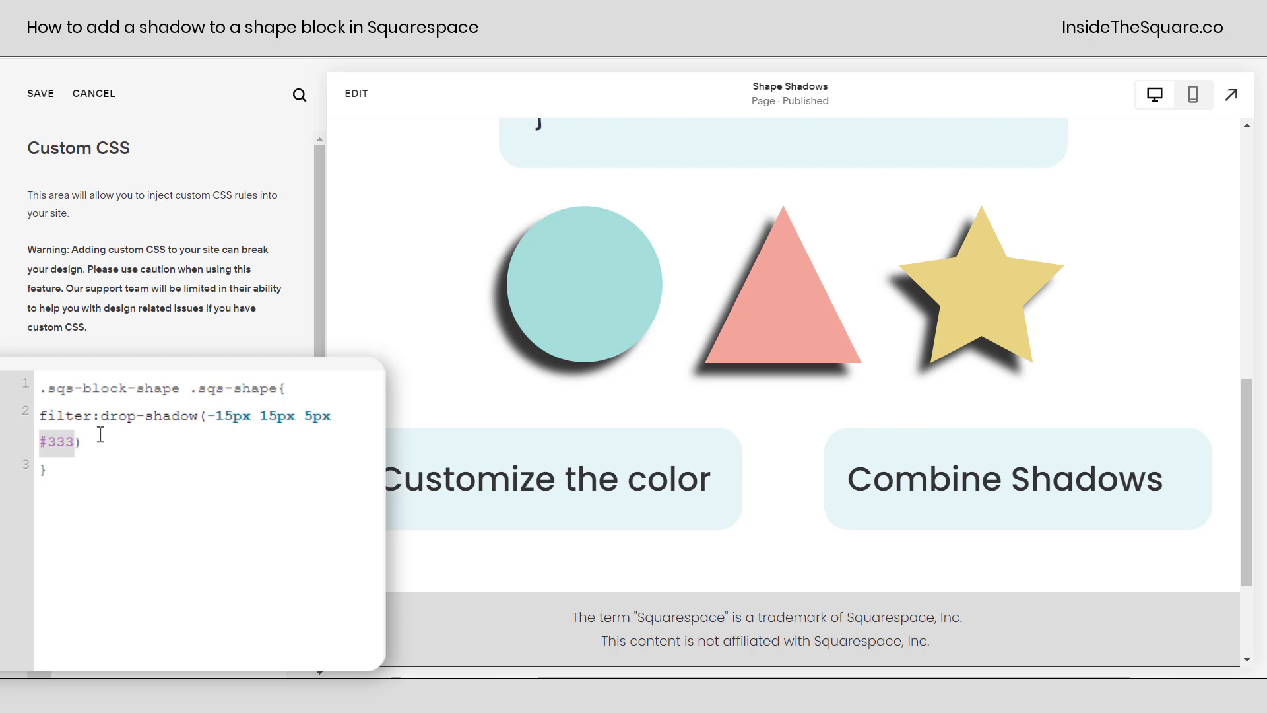
{"action": "type", "text": "blue"}
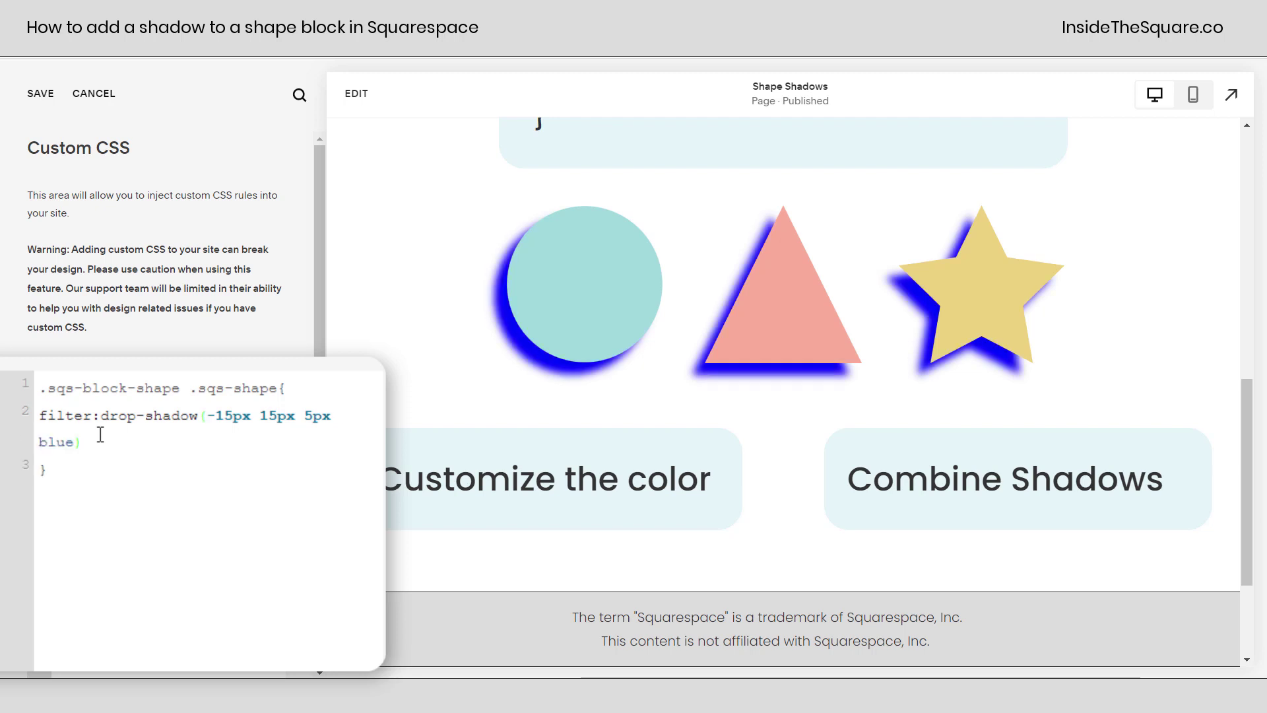
{"action": "key", "text": "shift+Left"}
{"action": "key", "text": "shift+Left"}
{"action": "key", "text": "shift+Left"}
{"action": "key", "text": "shift+Left"}
{"action": "type", "text": "#"}
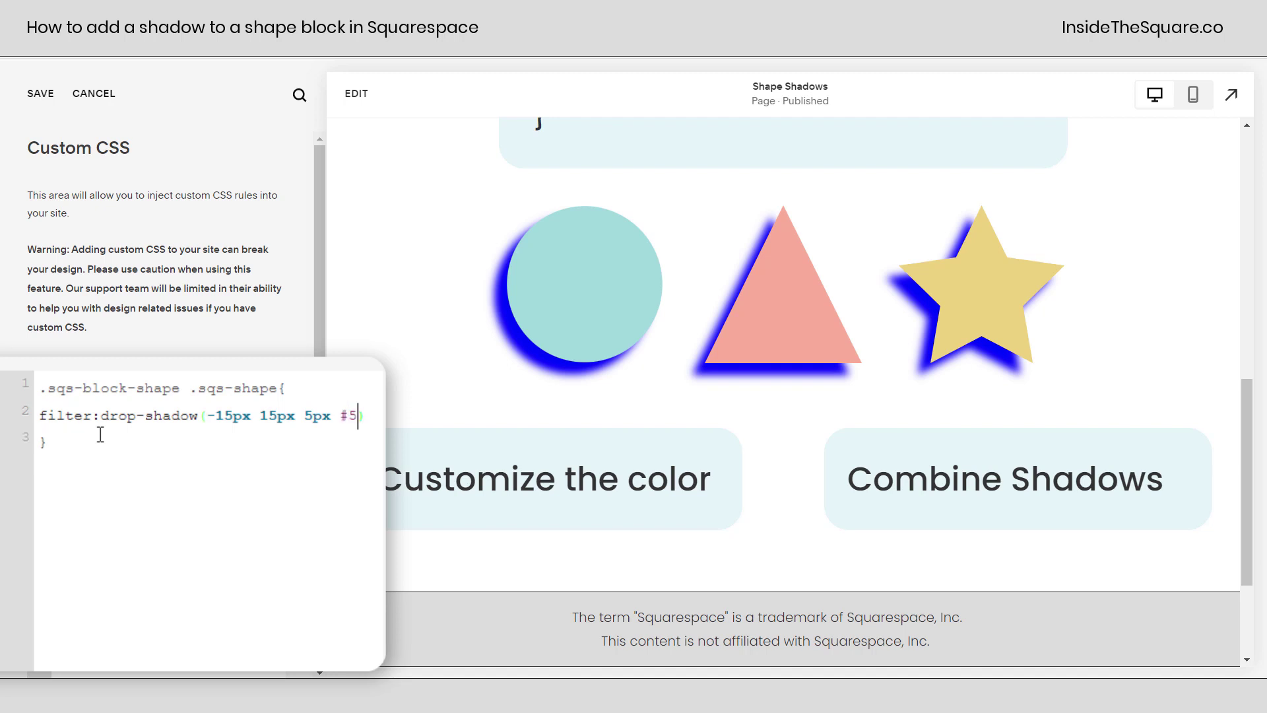
{"action": "type", "text": "50bdb8"}
{"action": "key", "text": "shift+Left"}
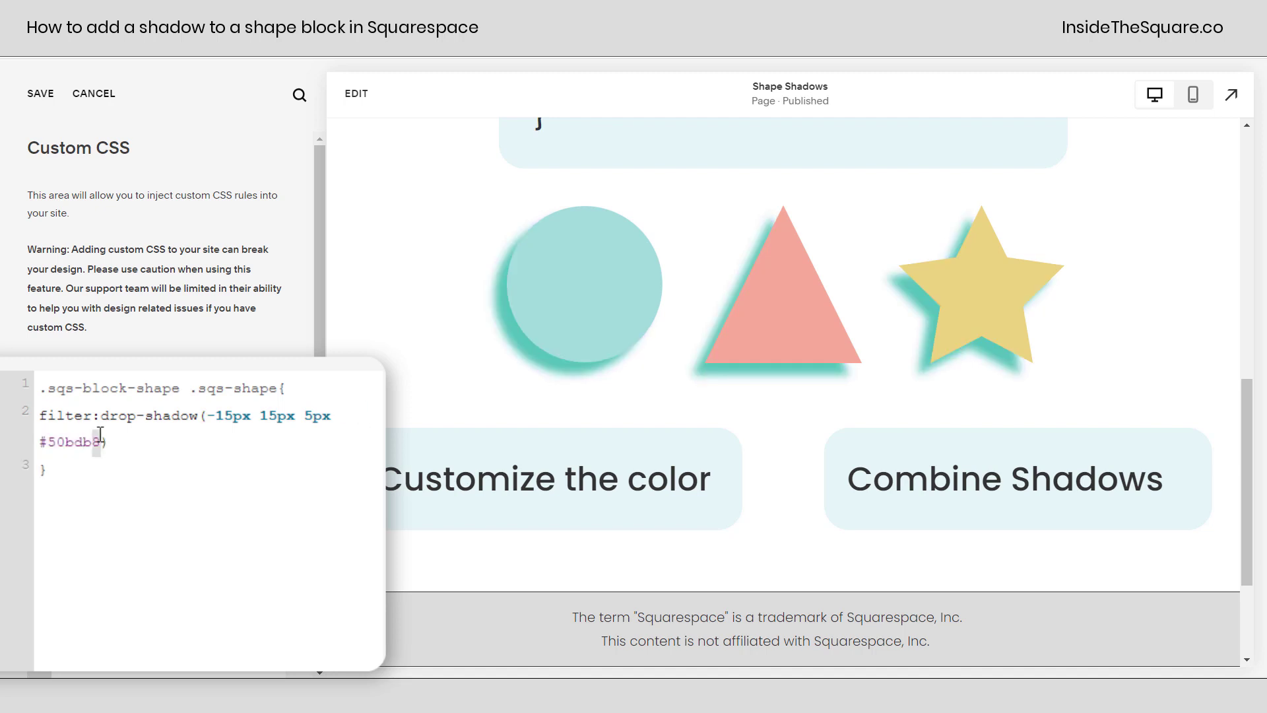
{"action": "key", "text": "shift+Left"}
{"action": "key", "text": "shift+Left"}
{"action": "key", "text": "shift+Left"}
{"action": "type", "text": "rgba(0,"}
{"action": "type", "text": "0,0,0.5"}
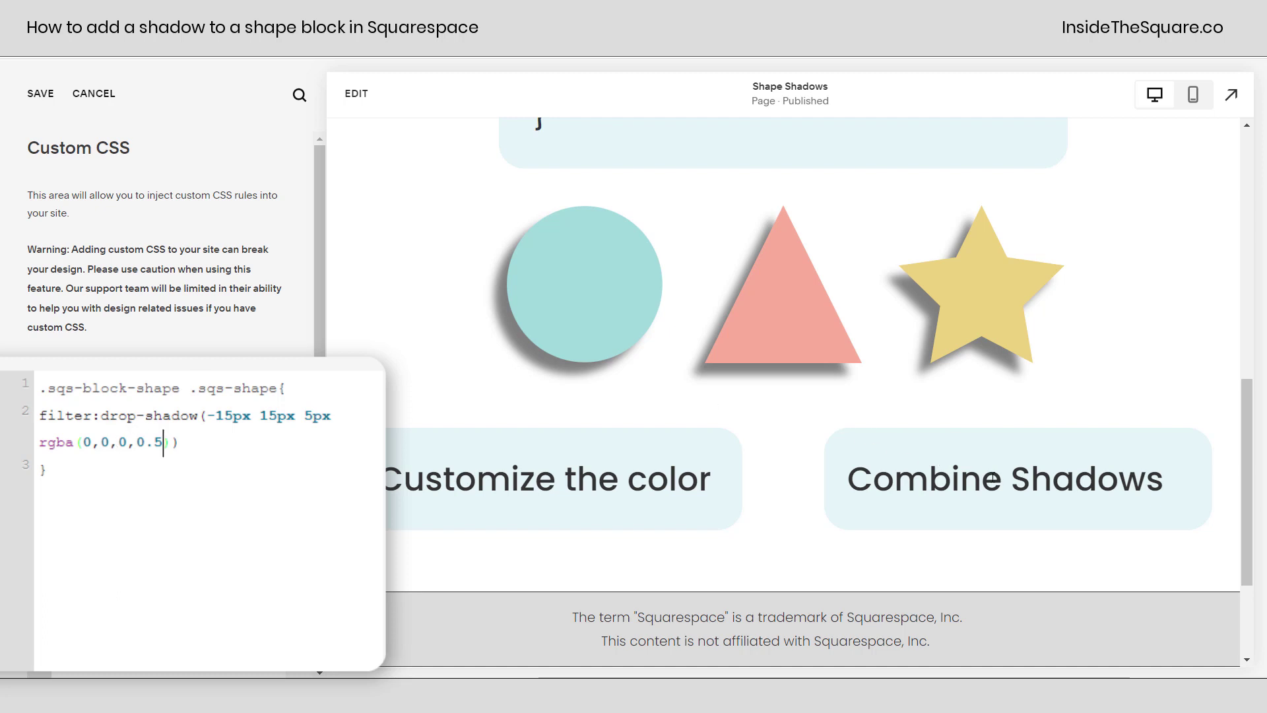
Append a second drop-shadow(15px -15px 5px yellow) after the gray shadow in the filter.
{"action": "left_click_drag", "start_coordinate": [179, 442], "coordinate": [104, 405]}
{"action": "key", "text": "ctrl+c"}
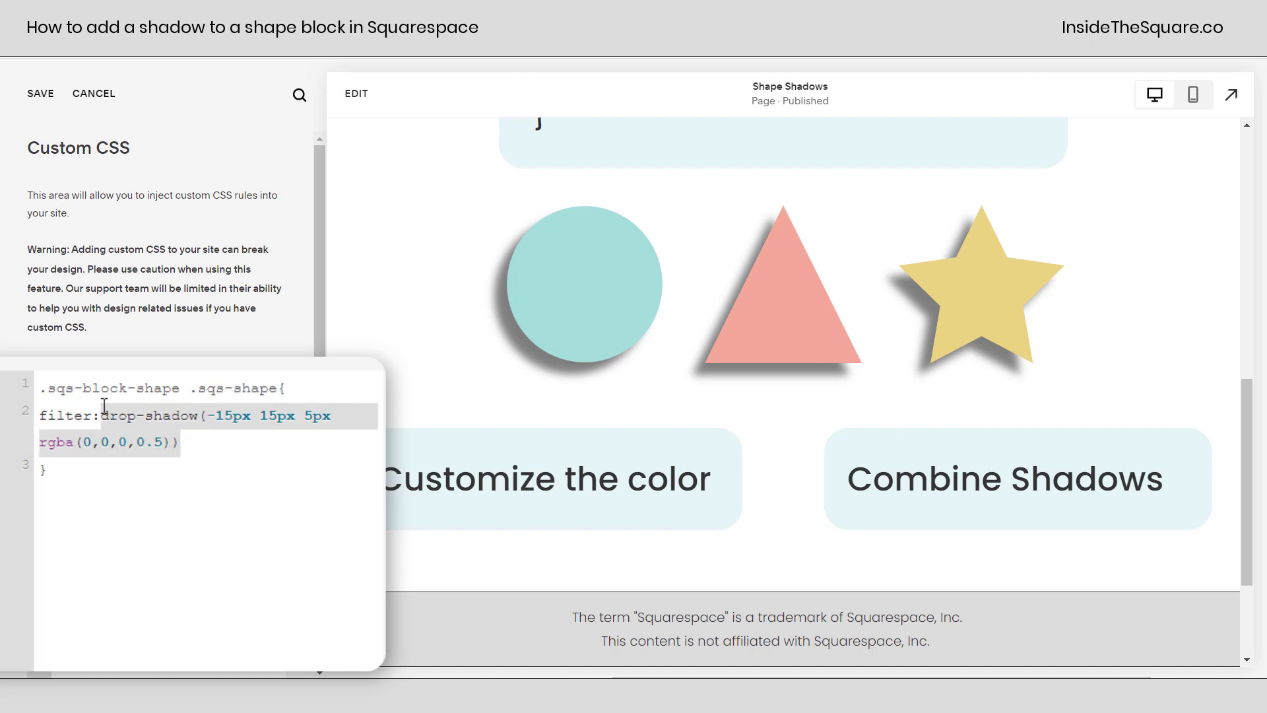
{"action": "left_click", "coordinate": [286, 451]}
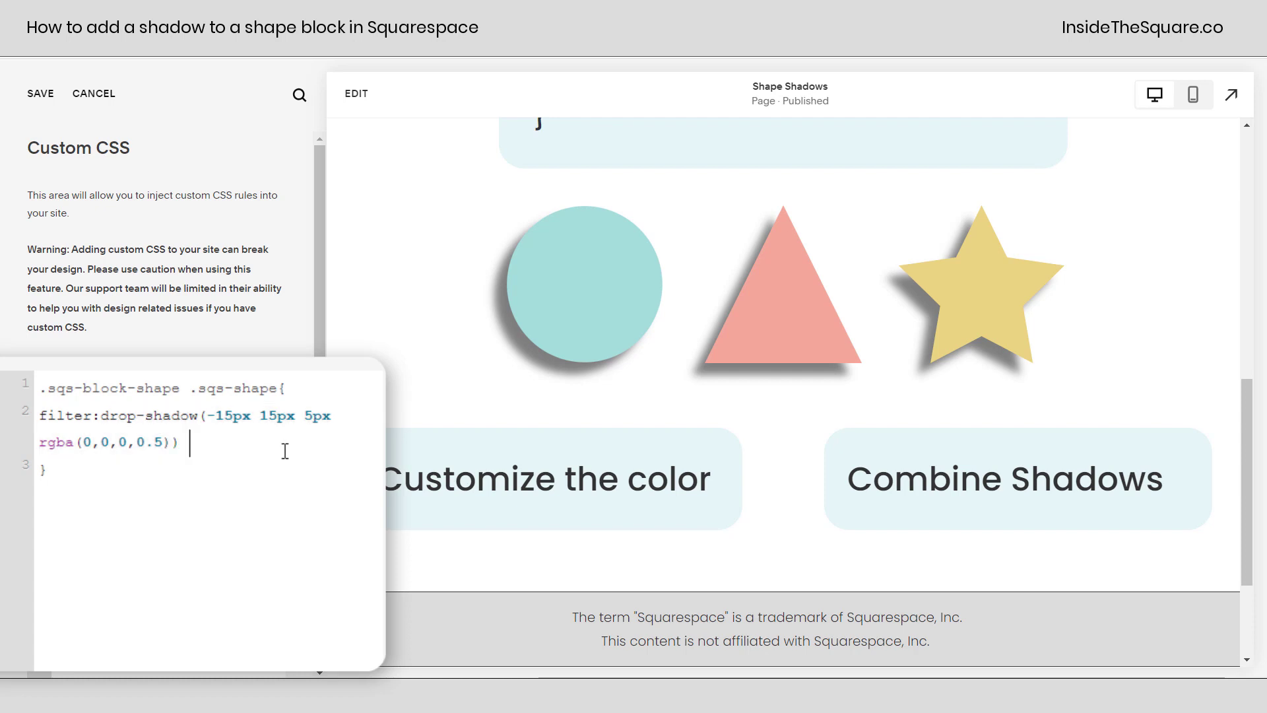
{"action": "key", "text": "ctrl+v"}
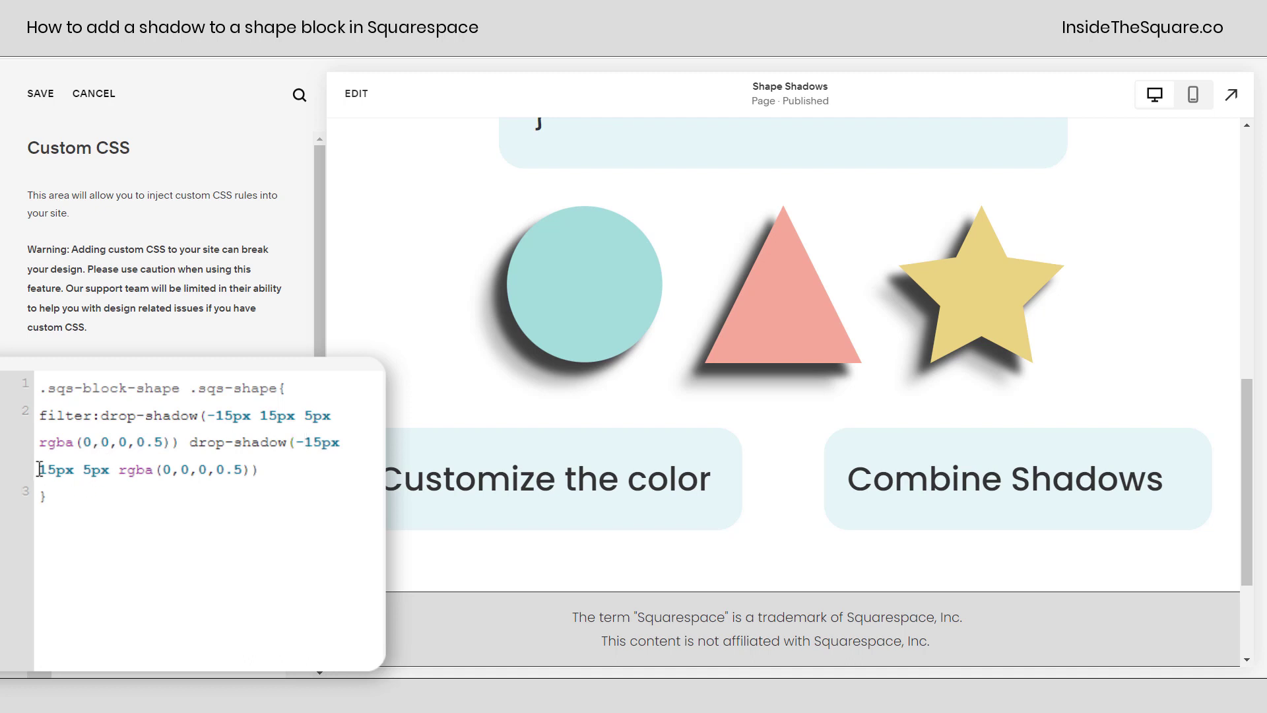
{"action": "key", "text": "BackSpace"}
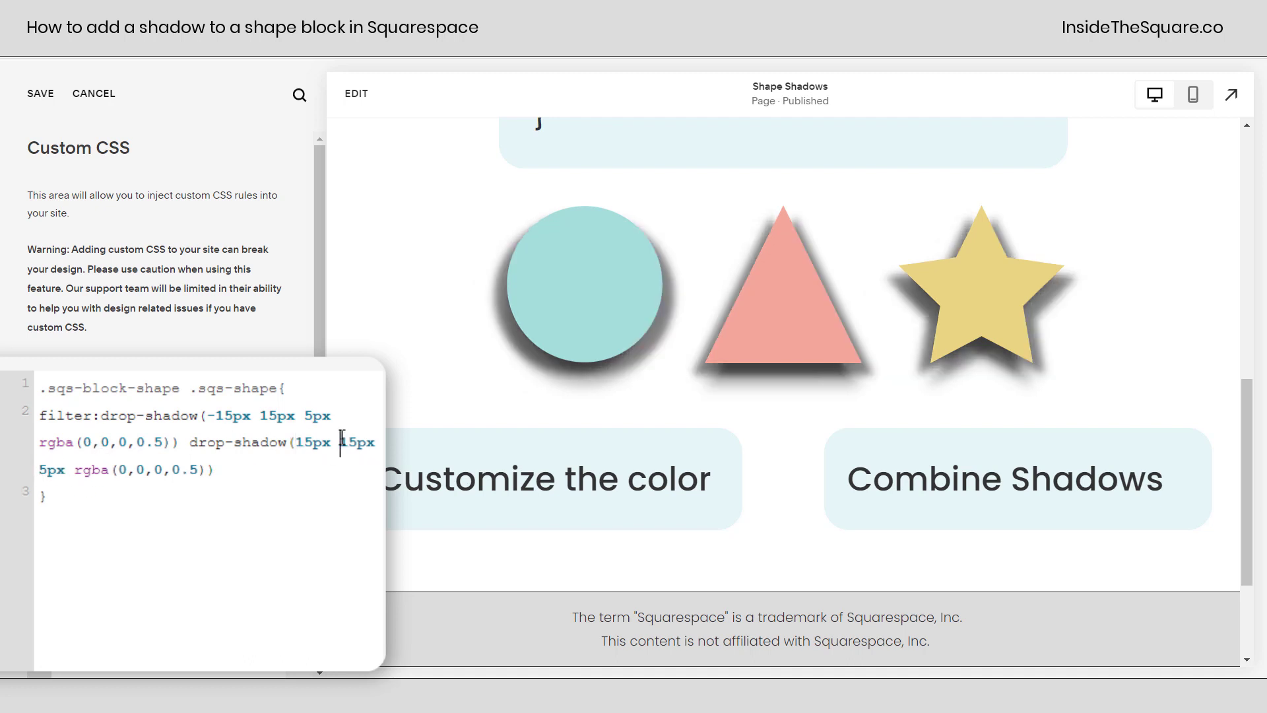
{"action": "type", "text": "-"}
{"action": "left_click_drag", "start_coordinate": [128, 471], "coordinate": [259, 475]}
{"action": "type", "text": "yell"}
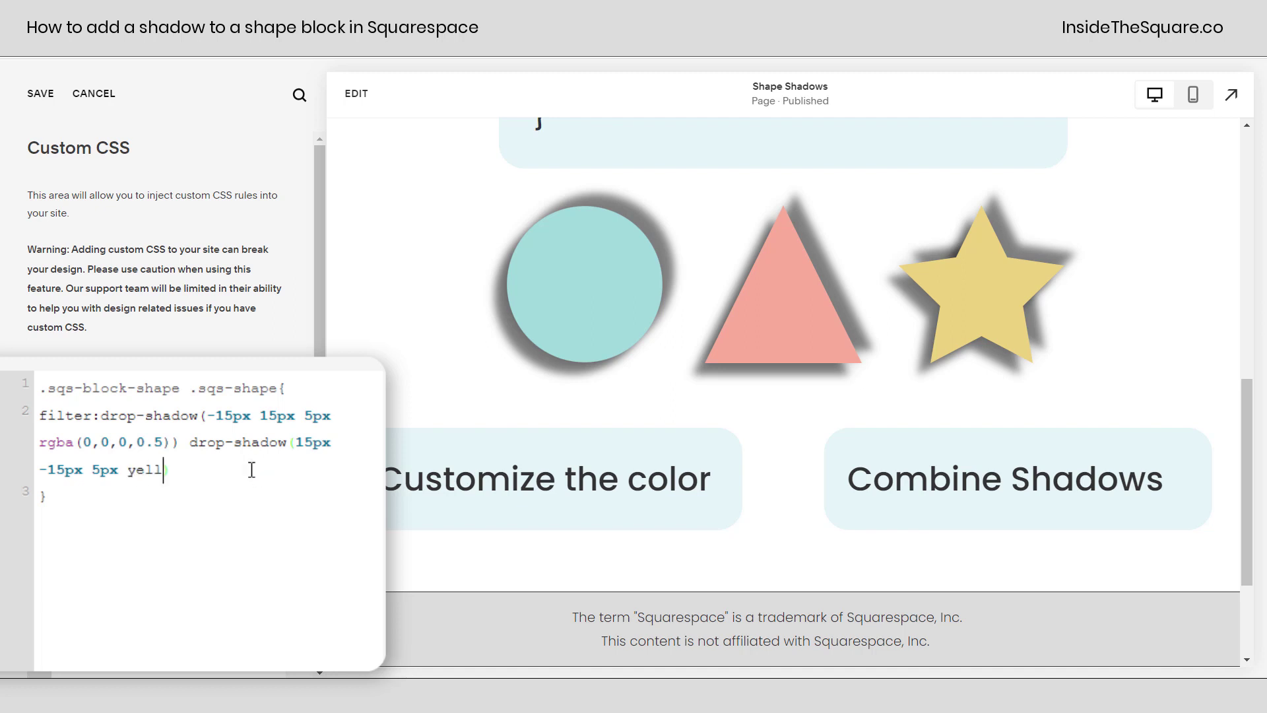
{"action": "type", "text": "ow"}
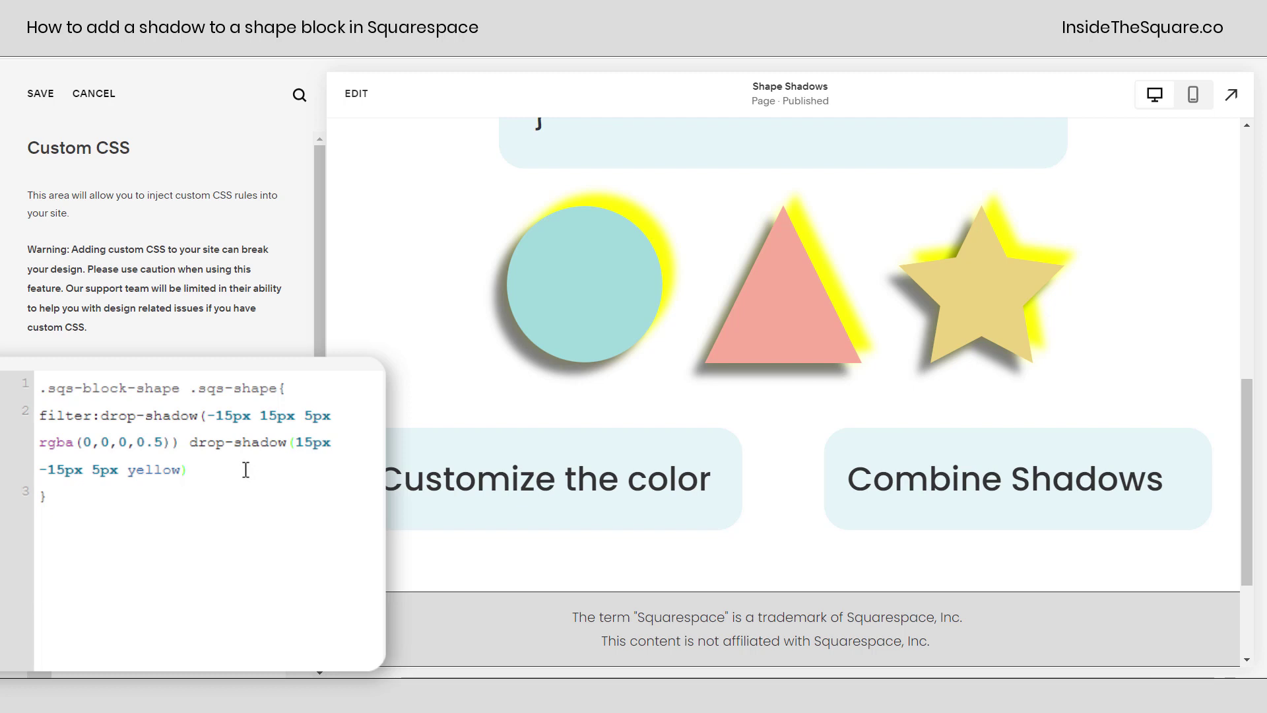
{"action": "left_click_drag", "start_coordinate": [184, 434], "coordinate": [202, 457]}
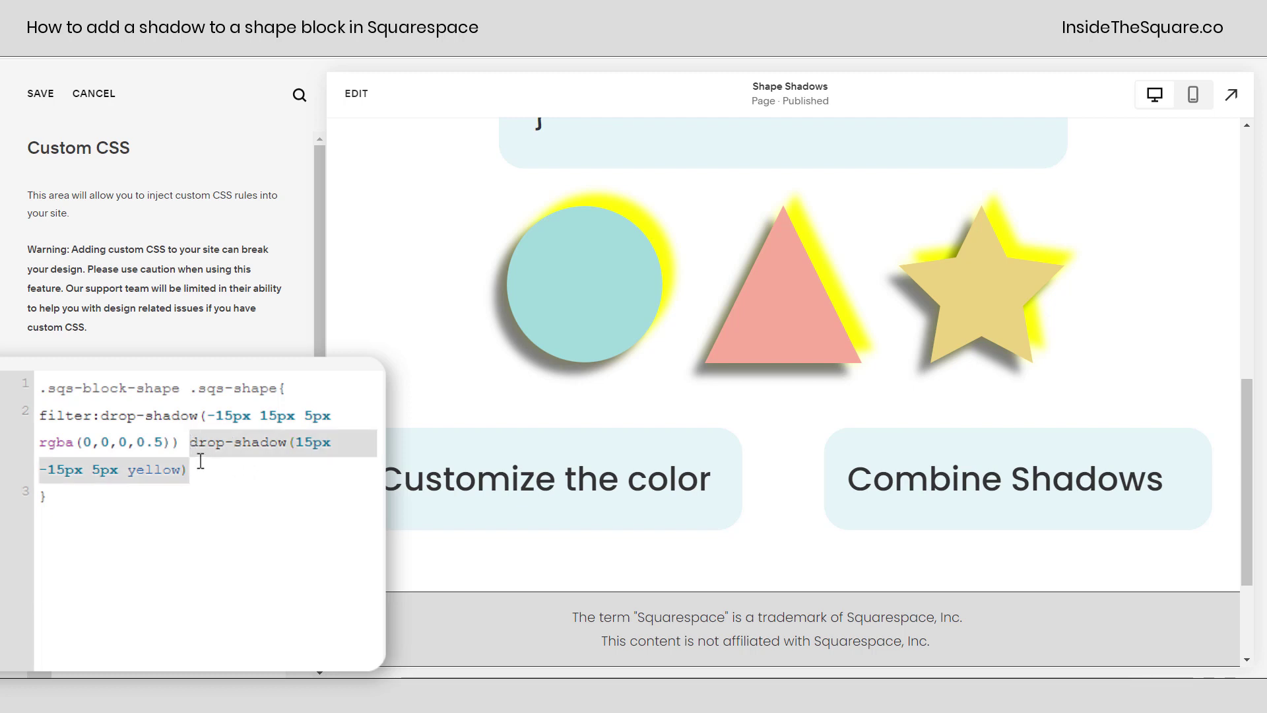
{"action": "left_click", "coordinate": [177, 441]}
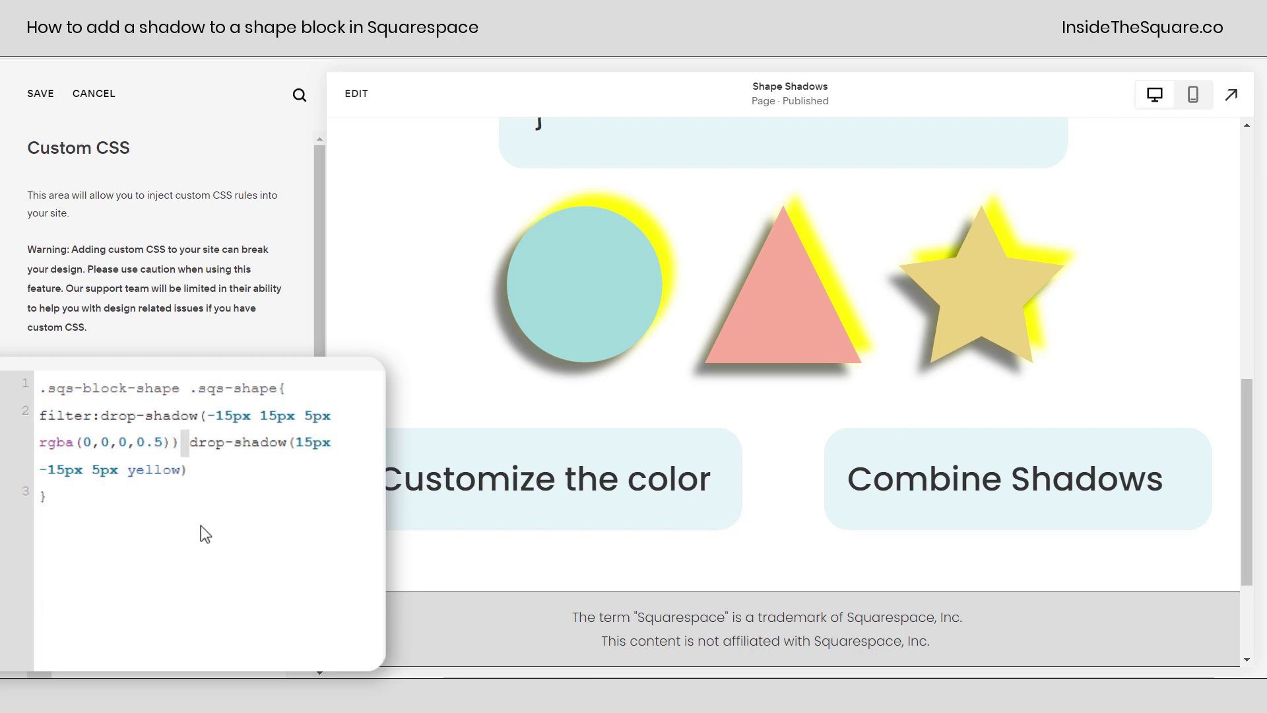
Prefix the .sqs-block-shape selector with the triangle's block ID copied from the block-ID overlay.
{"action": "left_click", "coordinate": [320, 470]}
{"action": "left_click", "coordinate": [1094, 57]}
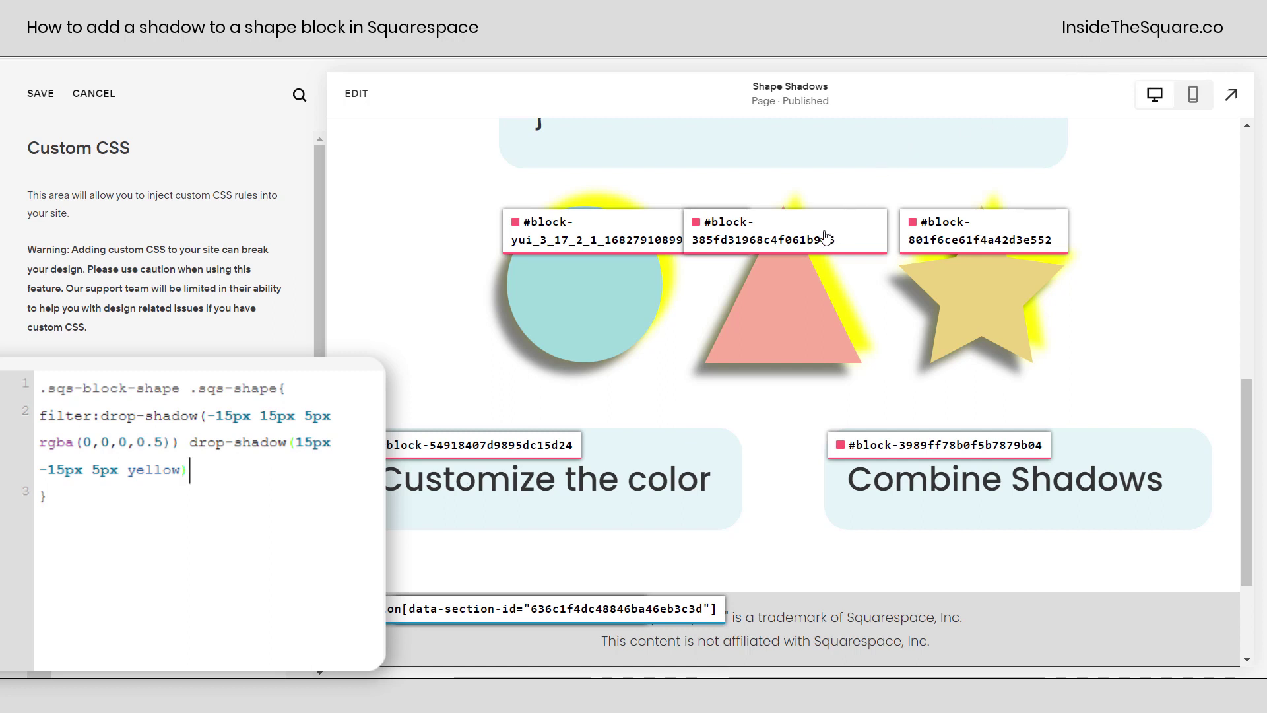
{"action": "left_click", "coordinate": [786, 238]}
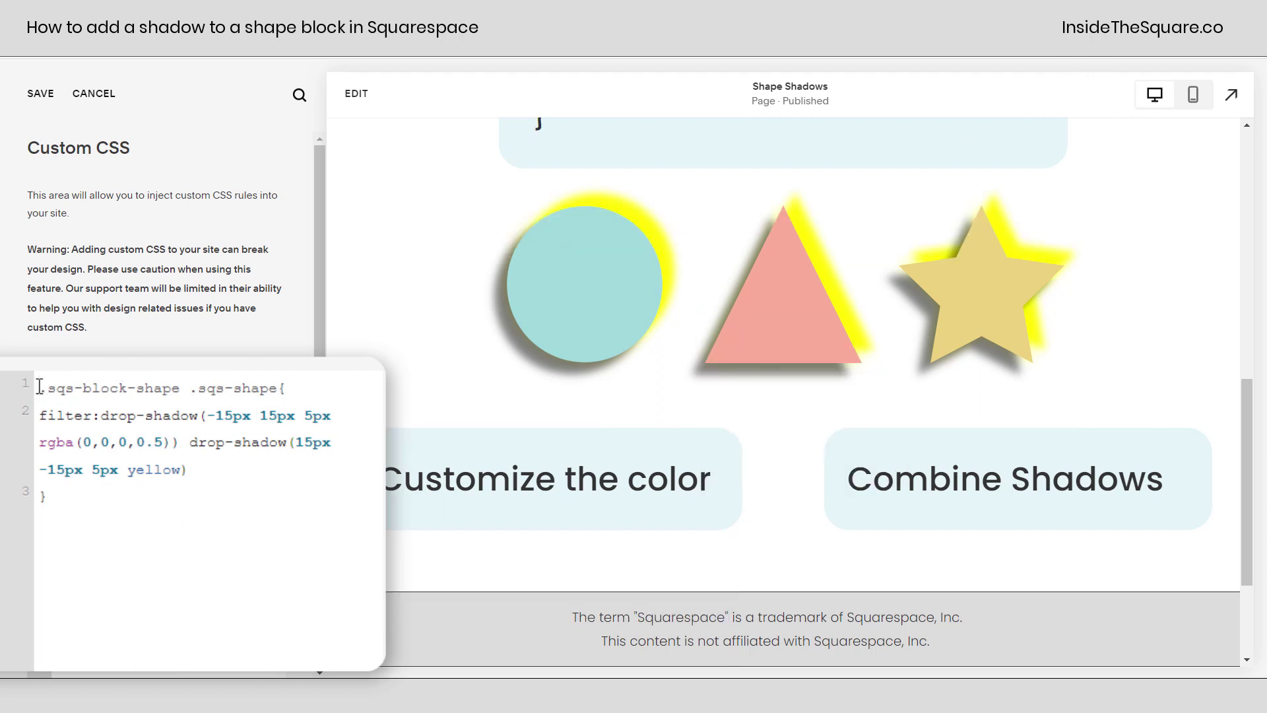
{"action": "key", "text": "ctrl+v"}
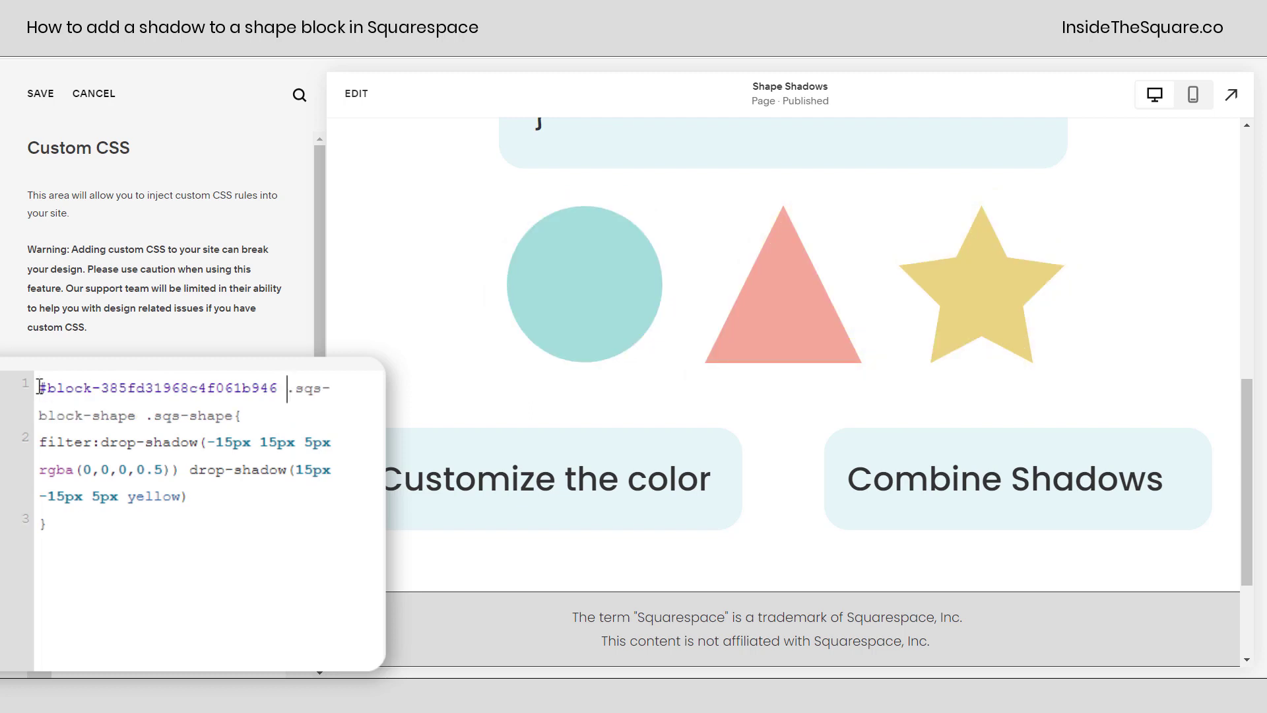
{"action": "key", "text": "BackSpace"}
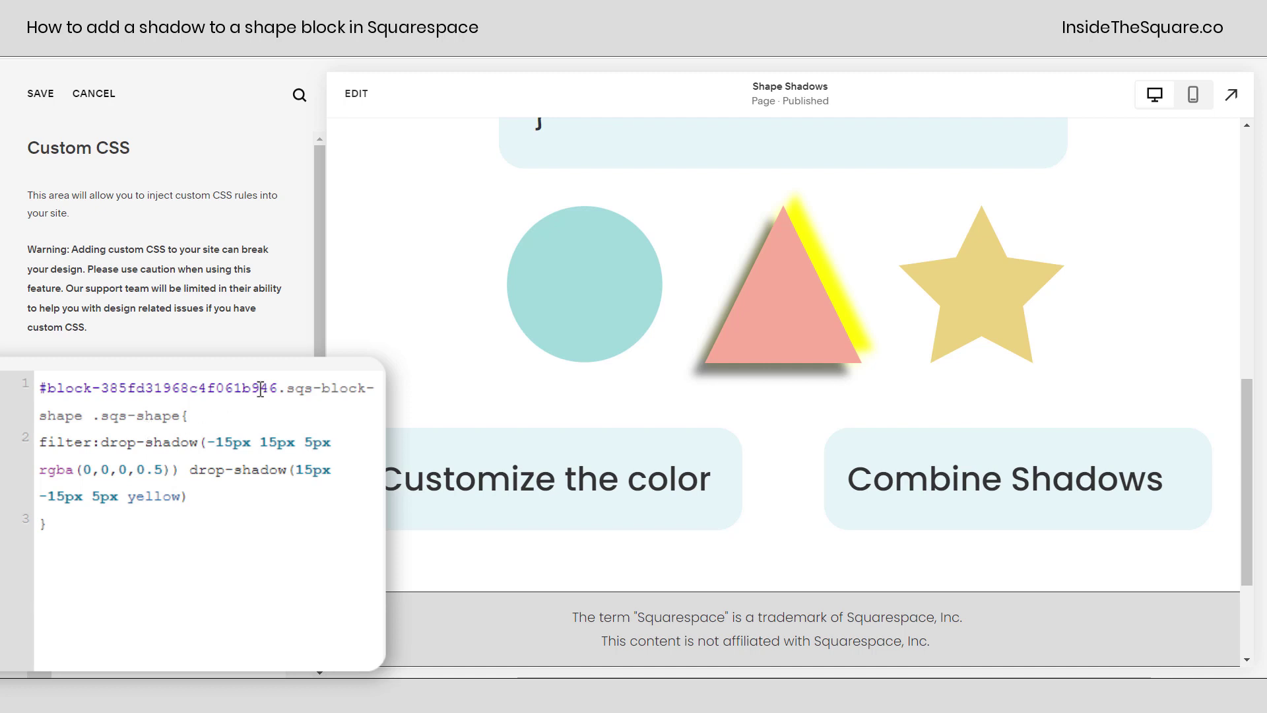
{"action": "left_click_drag", "start_coordinate": [278, 388], "coordinate": [39, 388]}
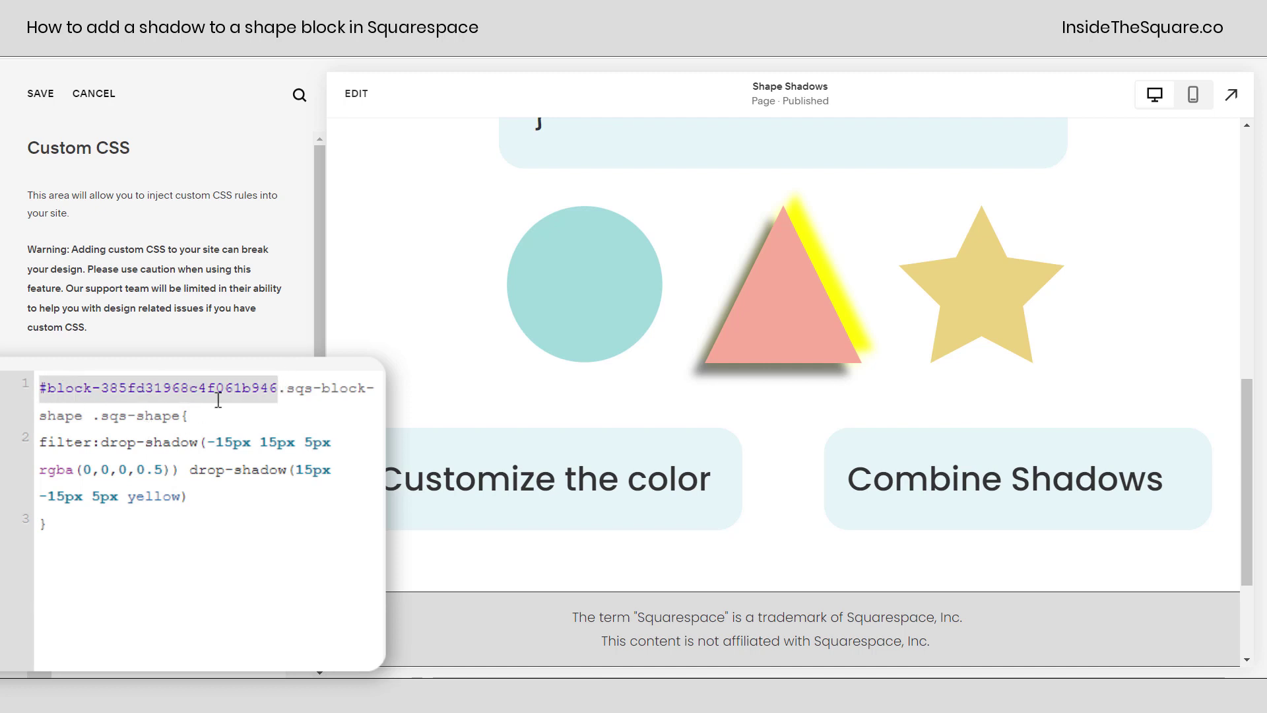
{"action": "left_click", "coordinate": [277, 420]}
{"action": "left_click_drag", "start_coordinate": [282, 395], "coordinate": [273, 523]}
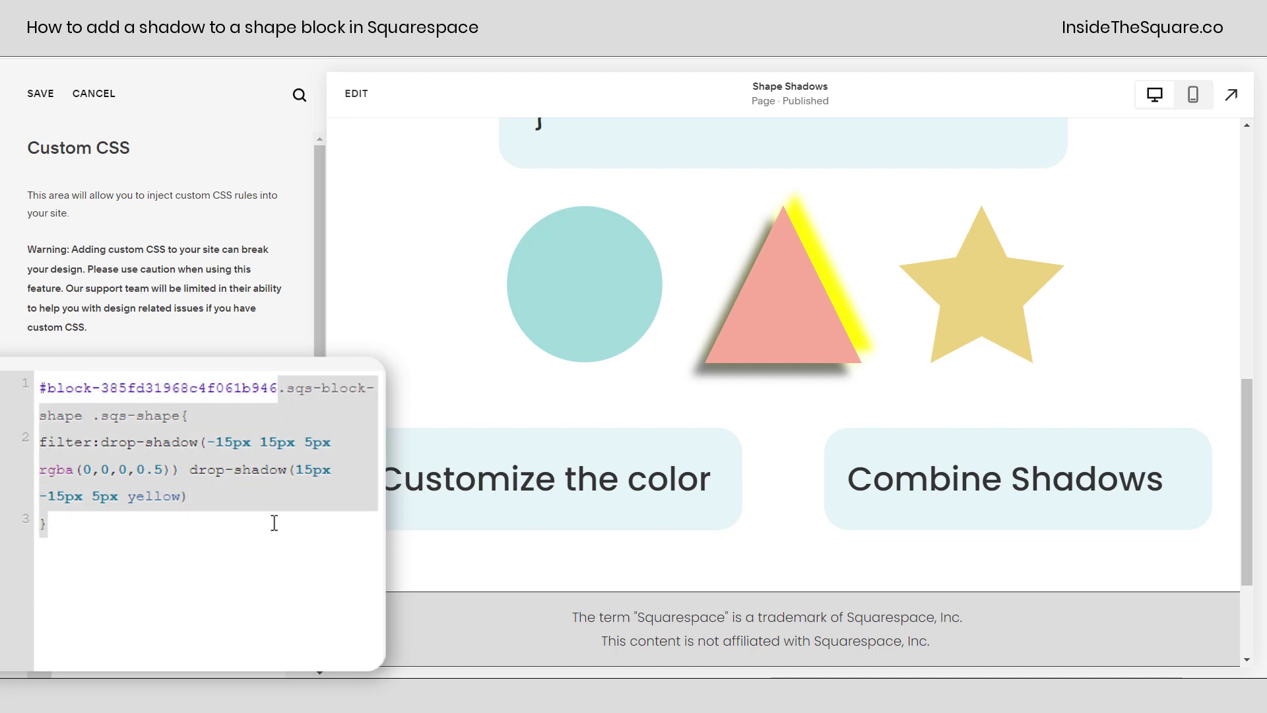
{"action": "left_click", "coordinate": [261, 399]}
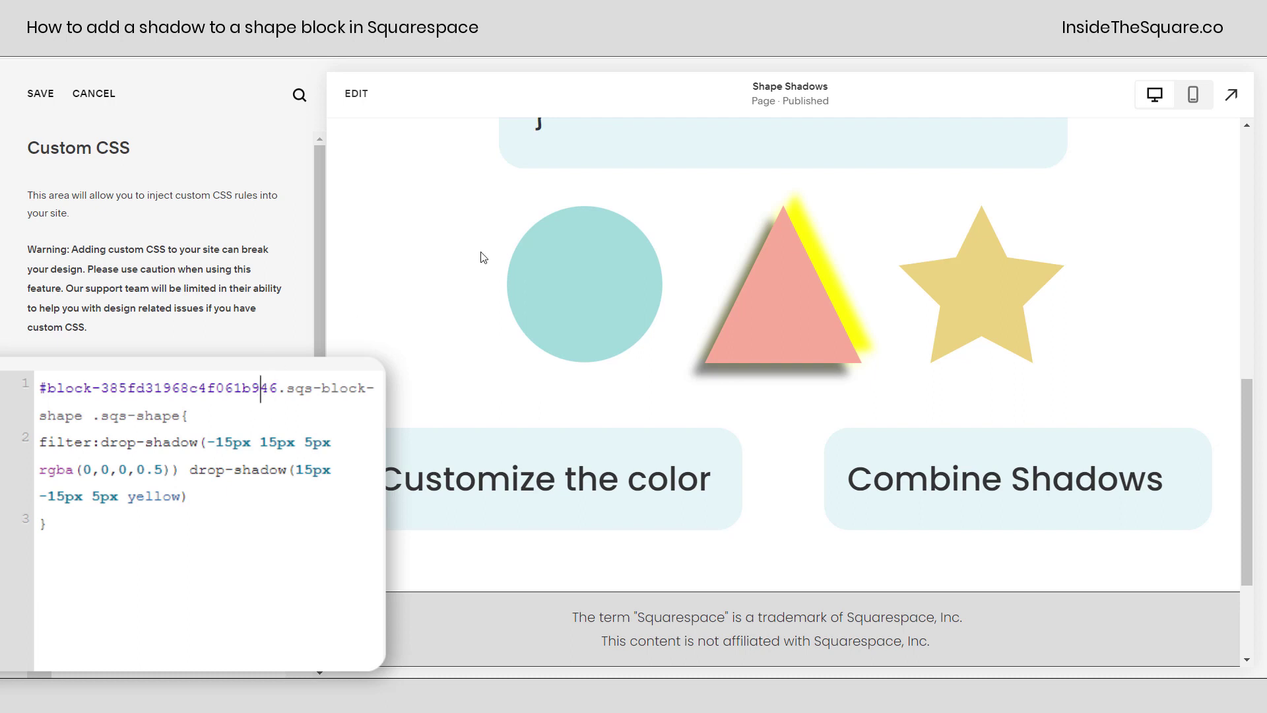
Replace the triangle's block ID in the selector with the star's block ID.
{"action": "left_click", "coordinate": [1090, 57]}
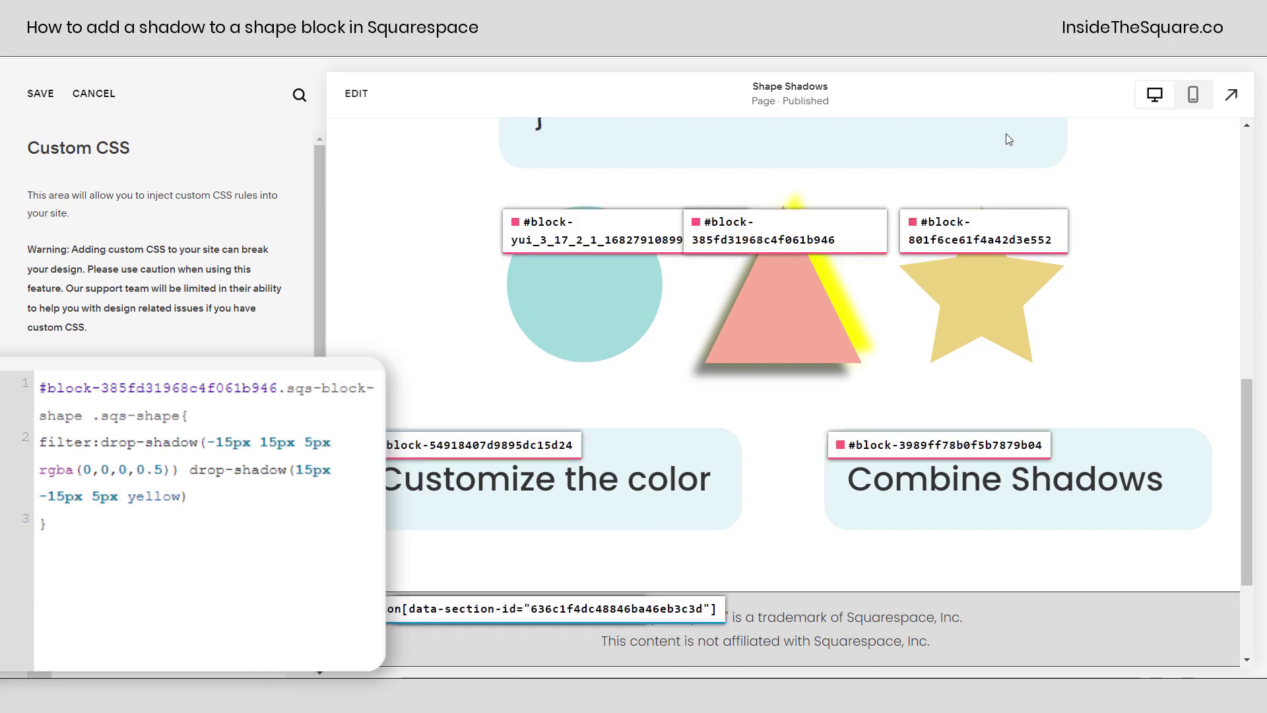
{"action": "left_click", "coordinate": [990, 236]}
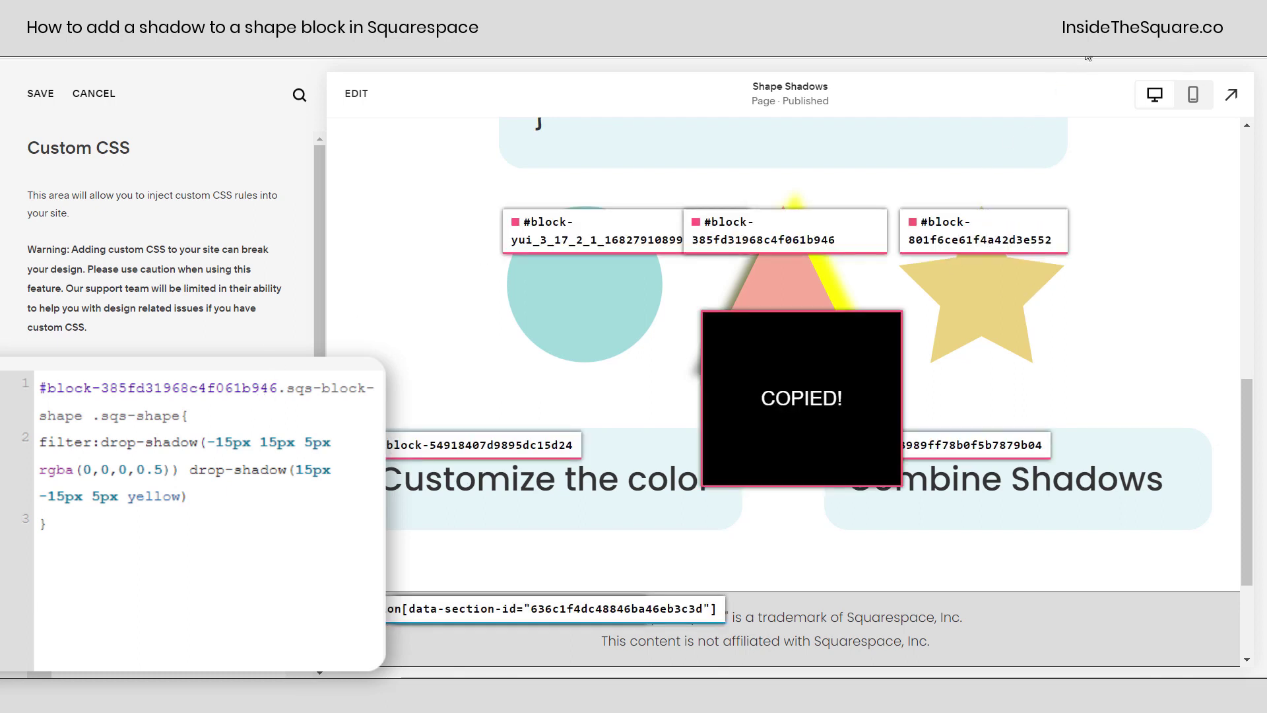
{"action": "left_click", "coordinate": [1088, 57]}
{"action": "left_click_drag", "start_coordinate": [279, 389], "coordinate": [39, 390]}
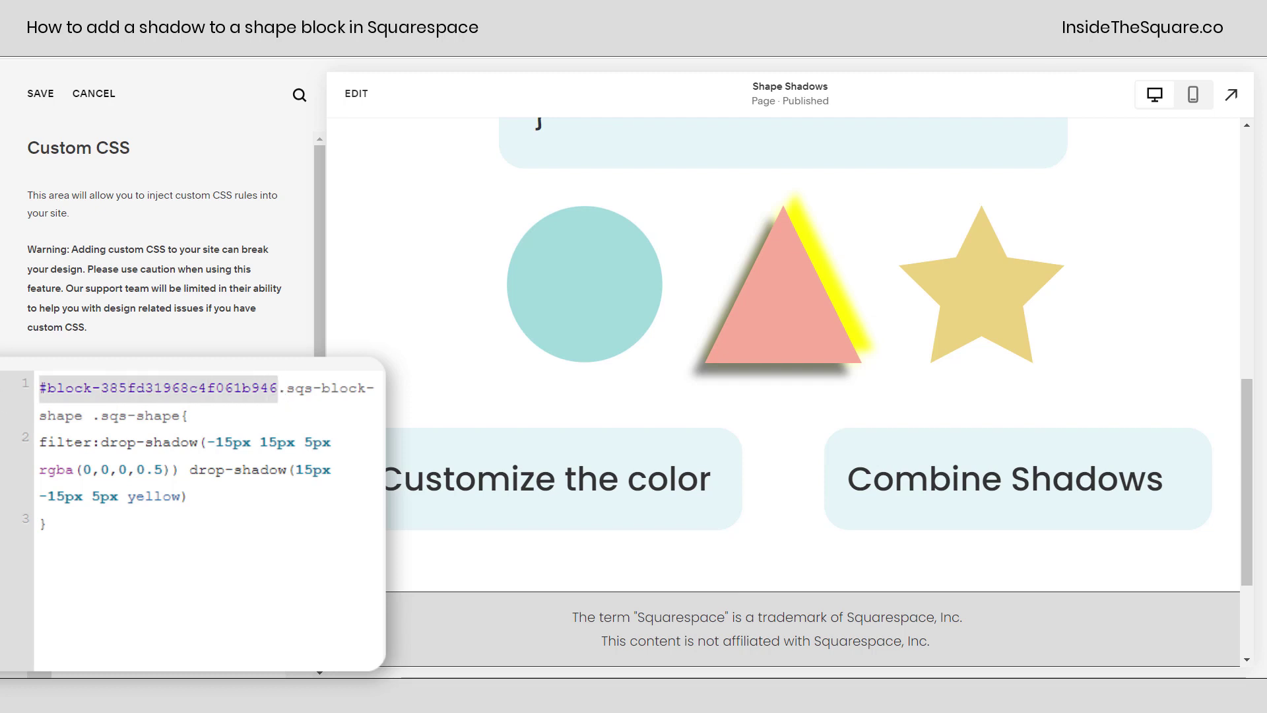
{"action": "key", "text": "ctrl+v"}
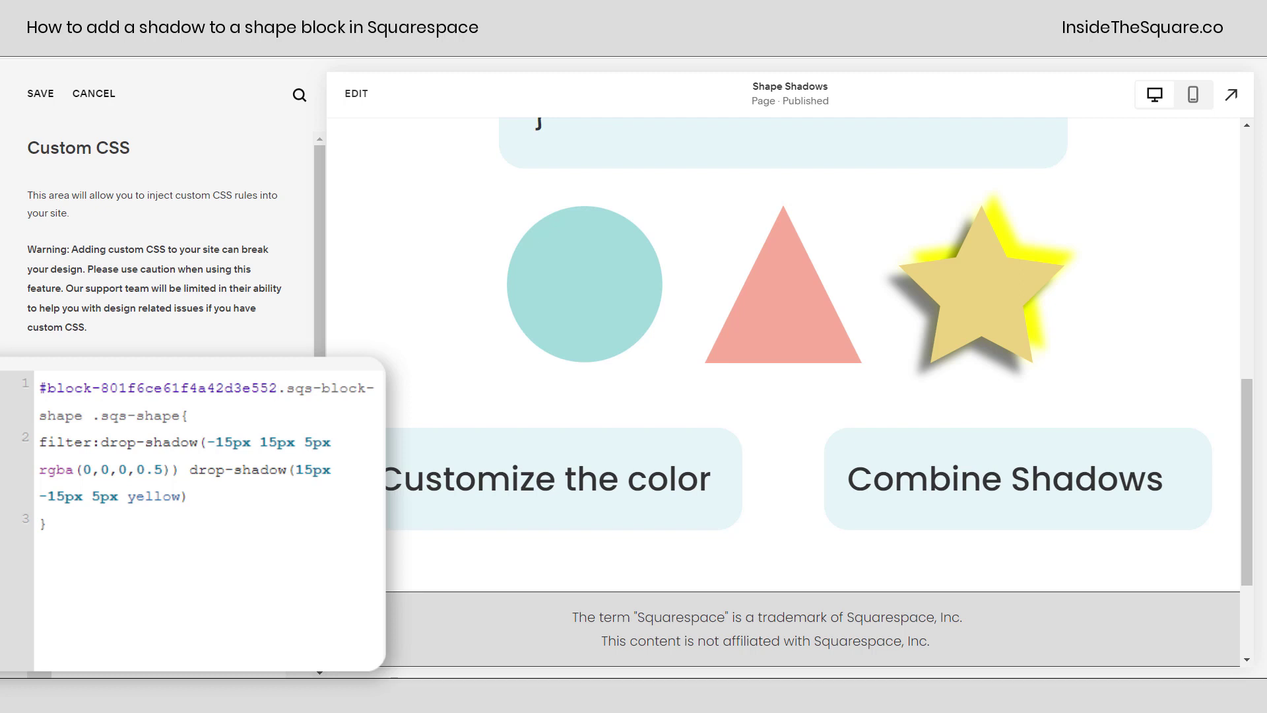
{"action": "left_click_drag", "start_coordinate": [208, 450], "coordinate": [251, 452]}
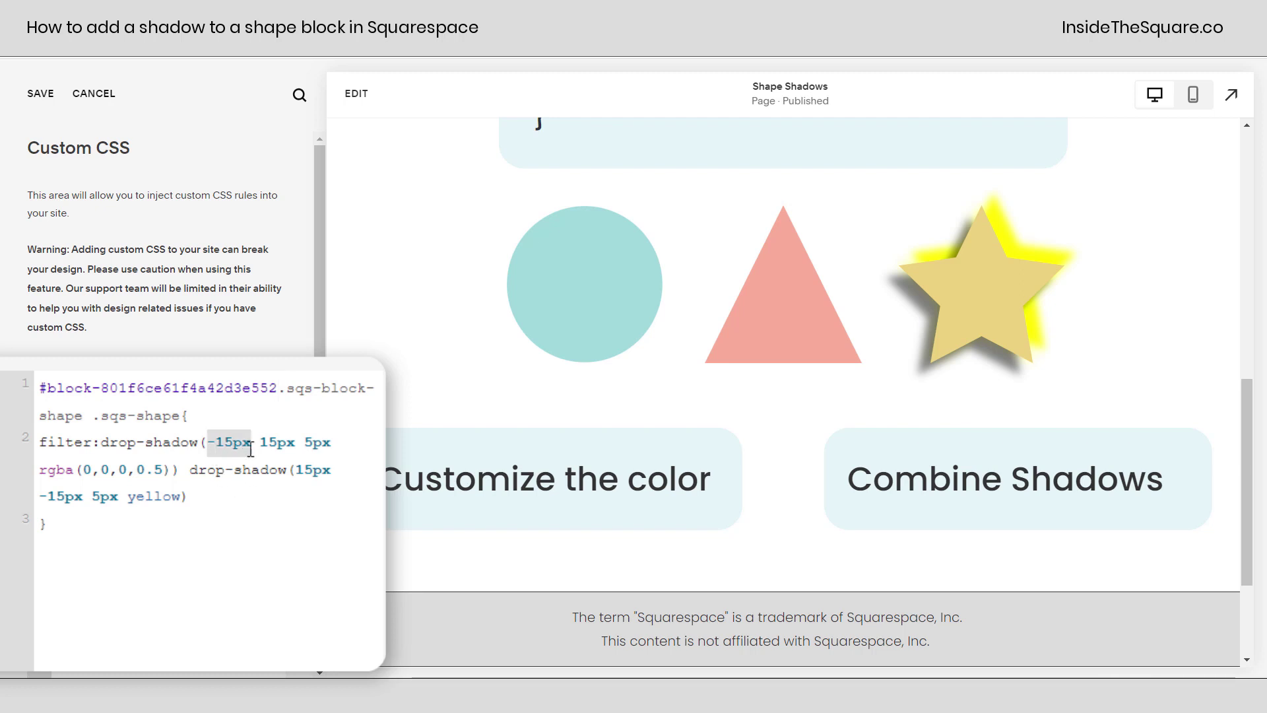
{"action": "left_click_drag", "start_coordinate": [296, 469], "coordinate": [333, 469]}
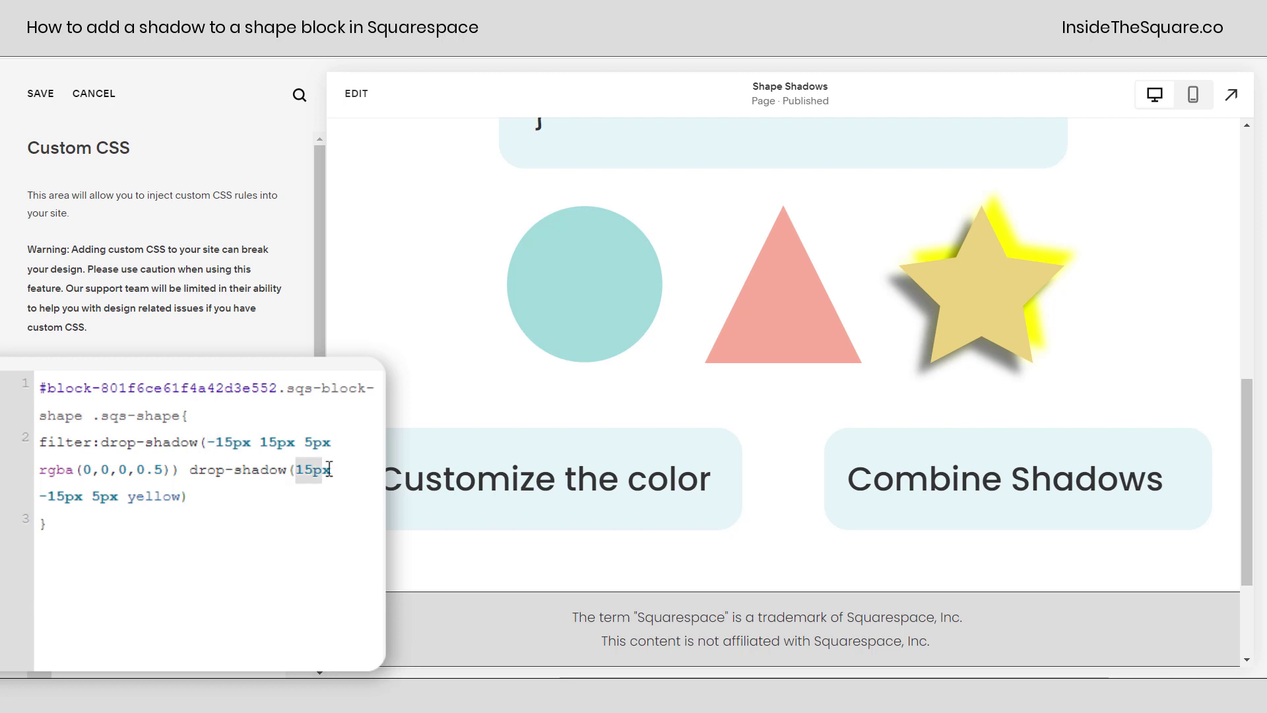
{"action": "left_click_drag", "start_coordinate": [261, 442], "coordinate": [294, 441]}
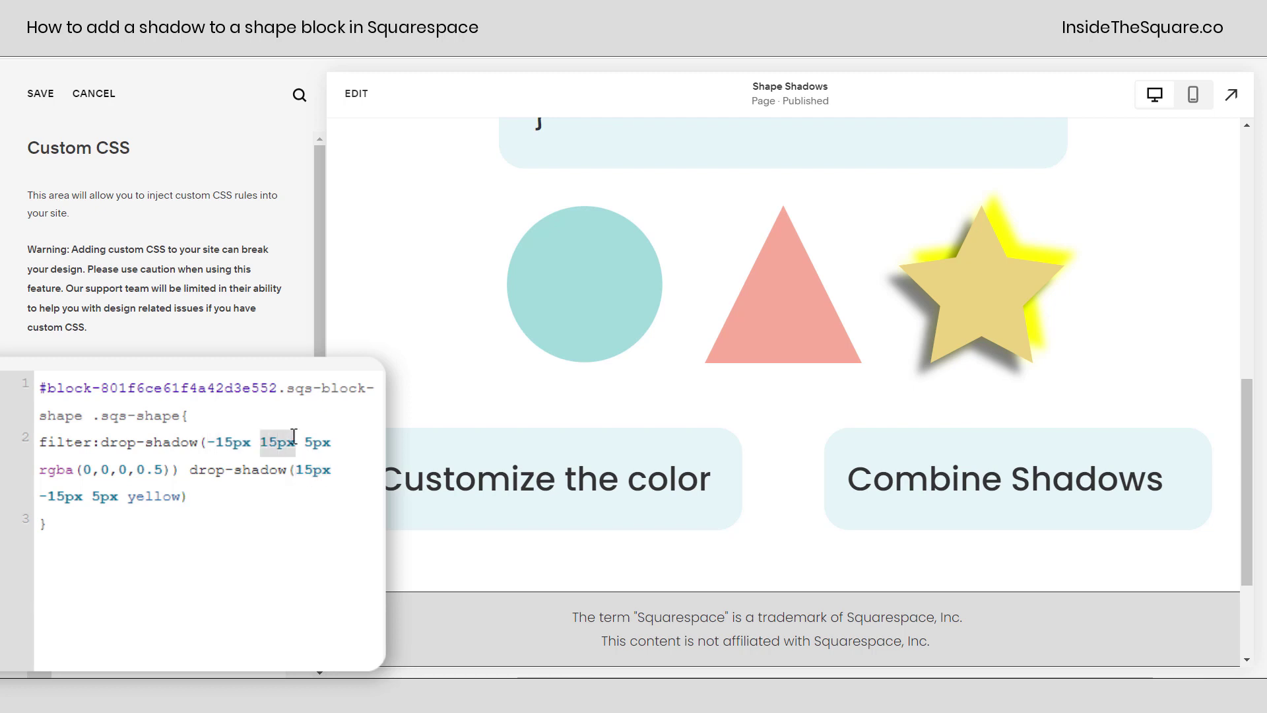
{"action": "left_click_drag", "start_coordinate": [84, 496], "coordinate": [20, 505]}
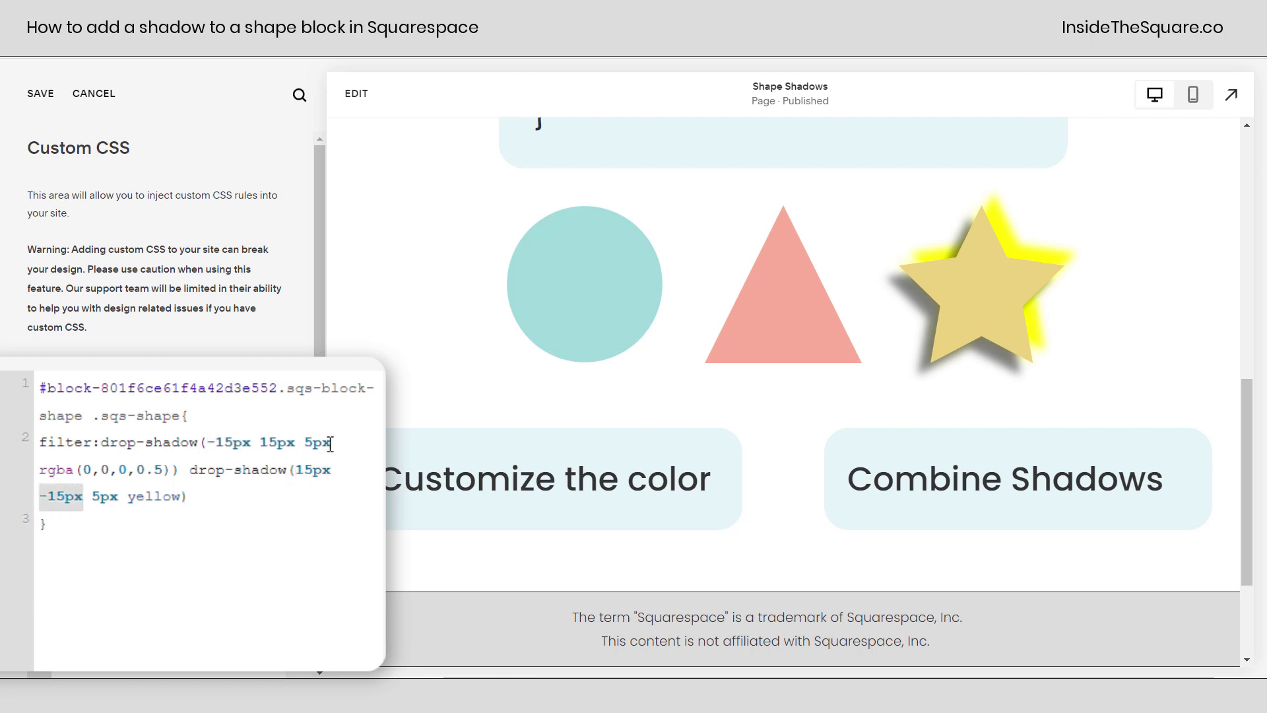
{"action": "left_click_drag", "start_coordinate": [305, 442], "coordinate": [333, 441]}
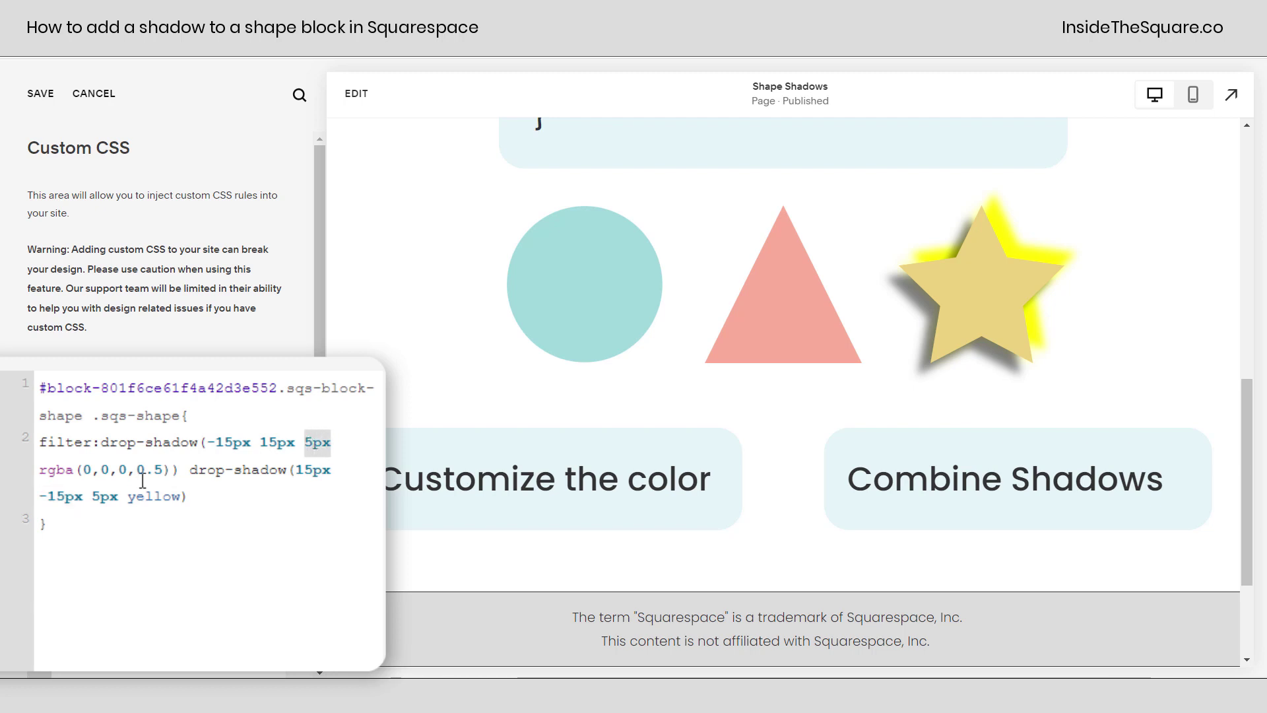
{"action": "left_click_drag", "start_coordinate": [120, 496], "coordinate": [90, 496]}
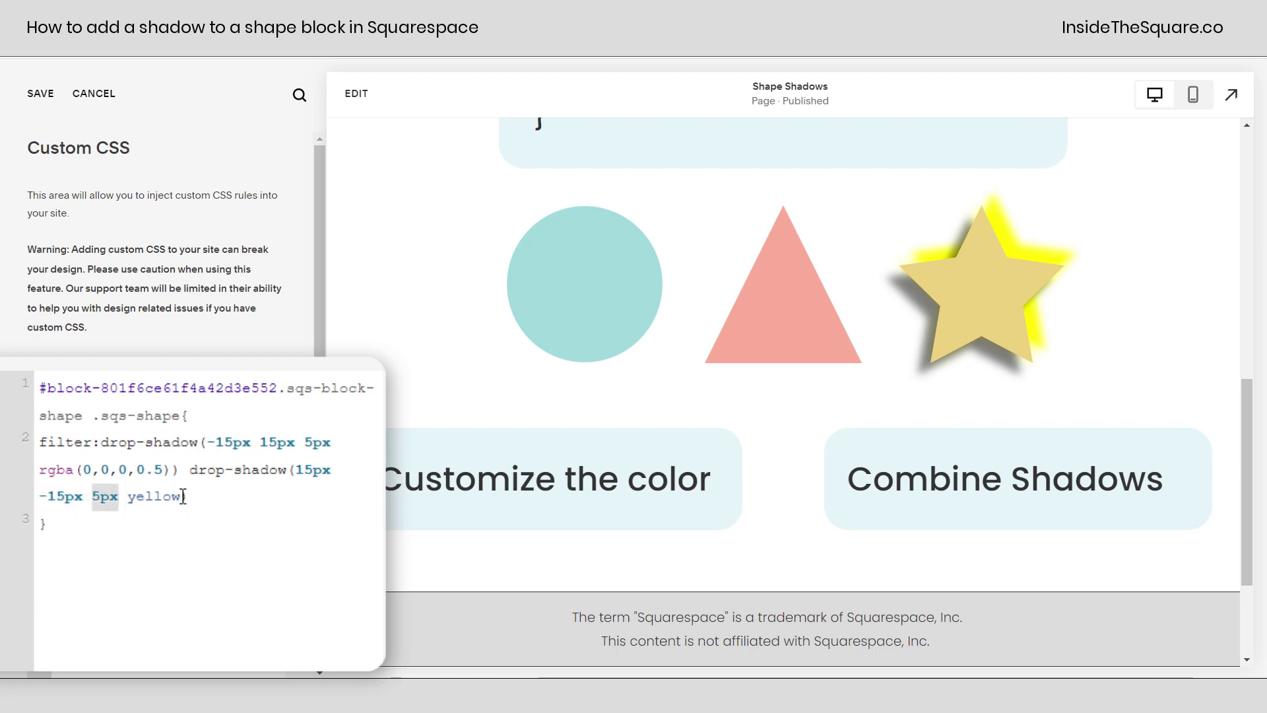
{"action": "left_click_drag", "start_coordinate": [184, 497], "coordinate": [33, 469]}
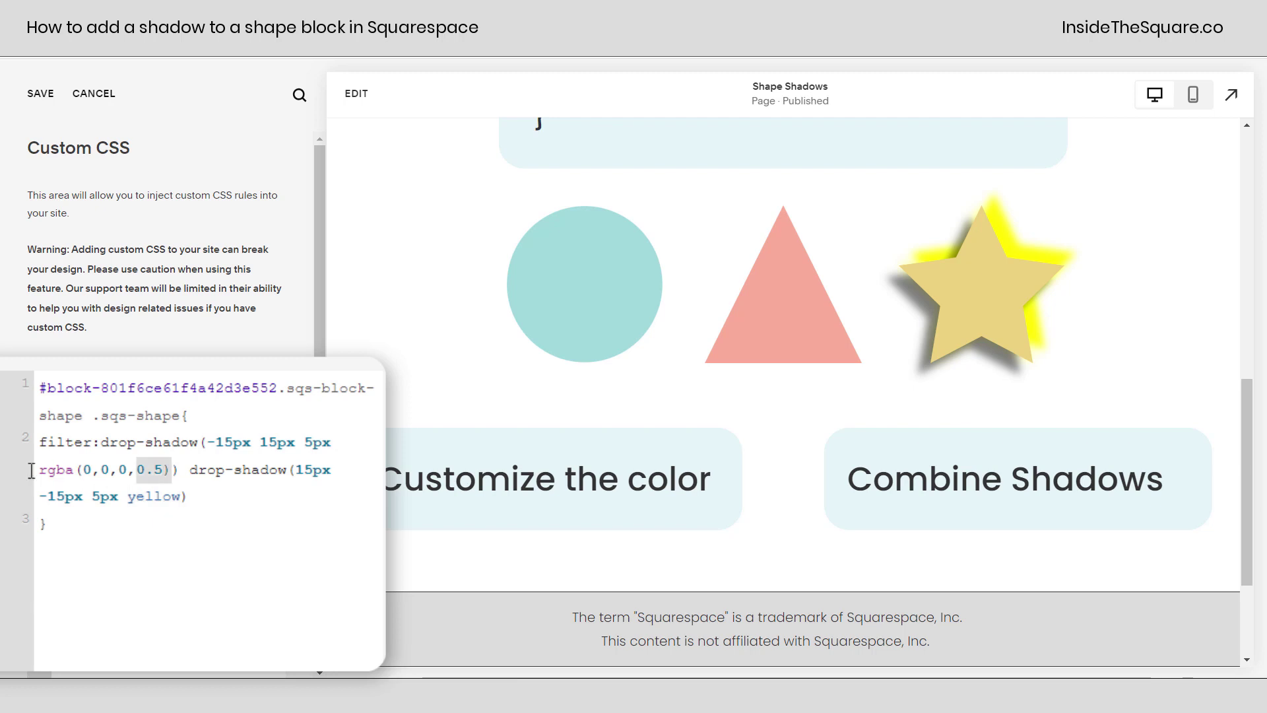
{"action": "left_click_drag", "start_coordinate": [190, 470], "coordinate": [208, 496]}
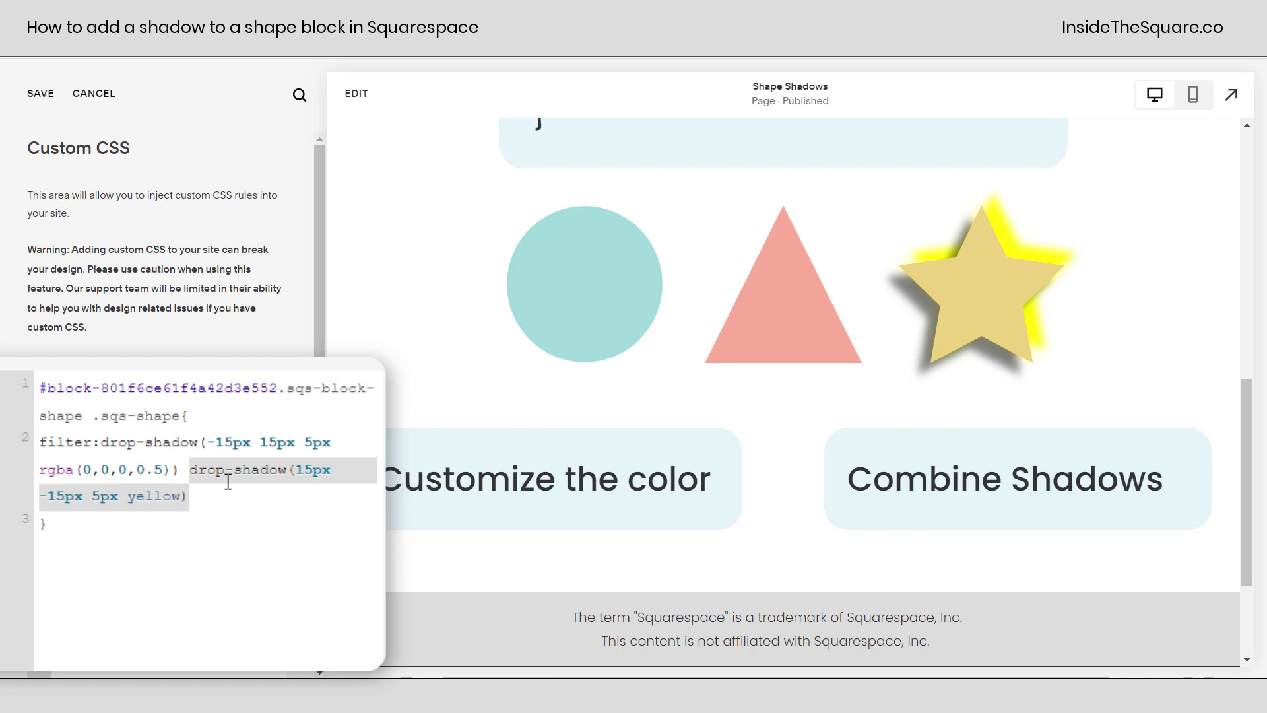
Save the Custom CSS containing the star-scoped gray and yellow drop-shadow rule.
{"action": "left_click", "coordinate": [307, 490]}
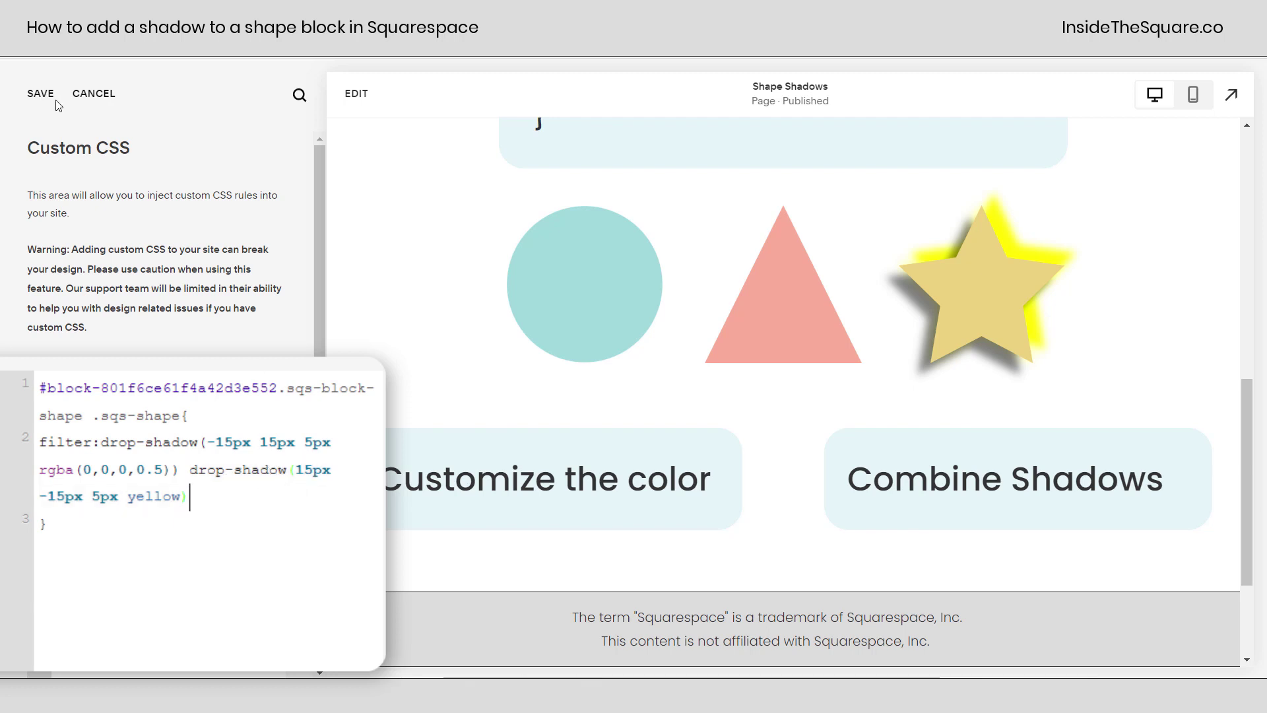
{"action": "left_click", "coordinate": [41, 93]}
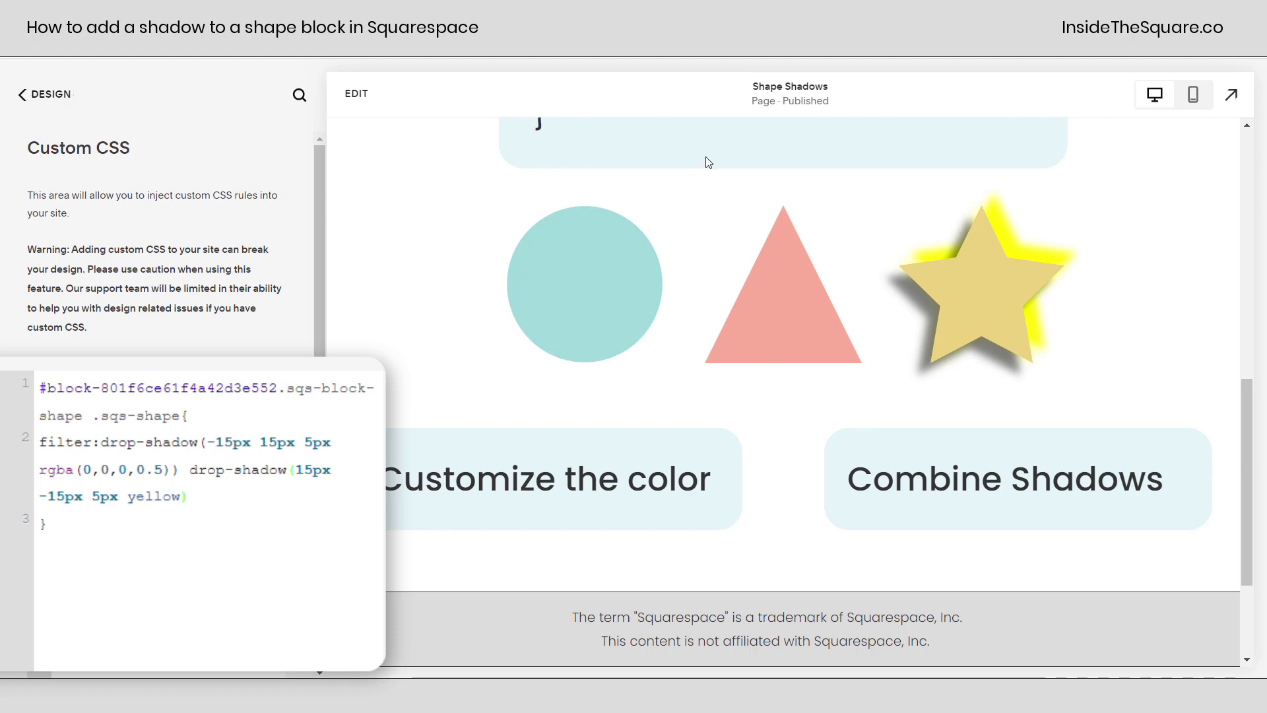